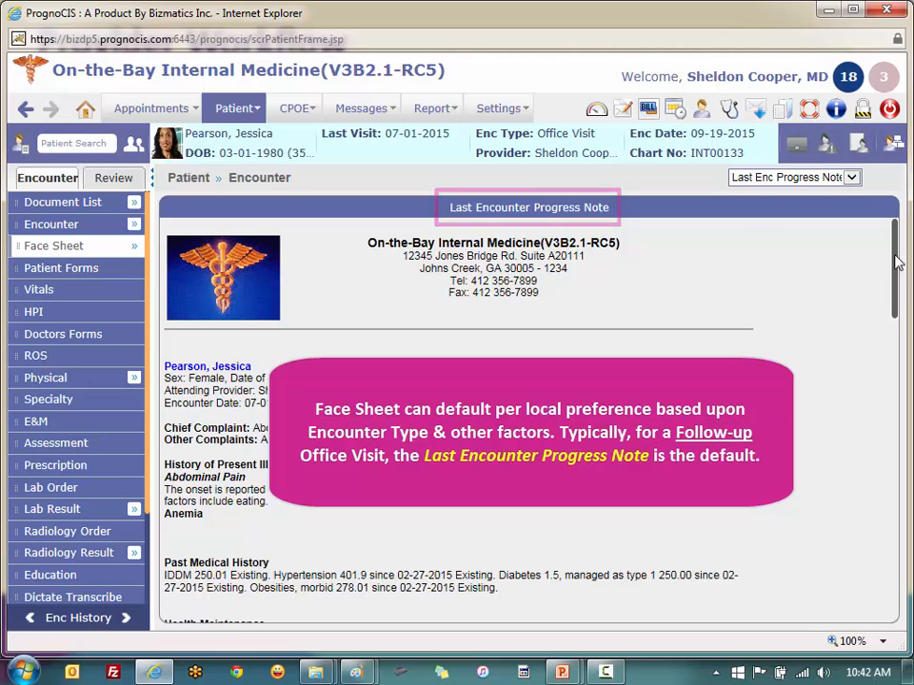
Step: Review the patient's face sheet in the Last Encounter Progress Note, Facesheet Default and Provider Workflow Info views, including Today's HPI
{"action": "mouse_move", "coordinate": [894, 262]}
{"action": "left_mouse_down"}
{"action": "mouse_move", "coordinate": [904, 364]}
{"action": "mouse_move", "coordinate": [885, 597]}
{"action": "mouse_move", "coordinate": [900, 250]}
{"action": "left_mouse_up"}
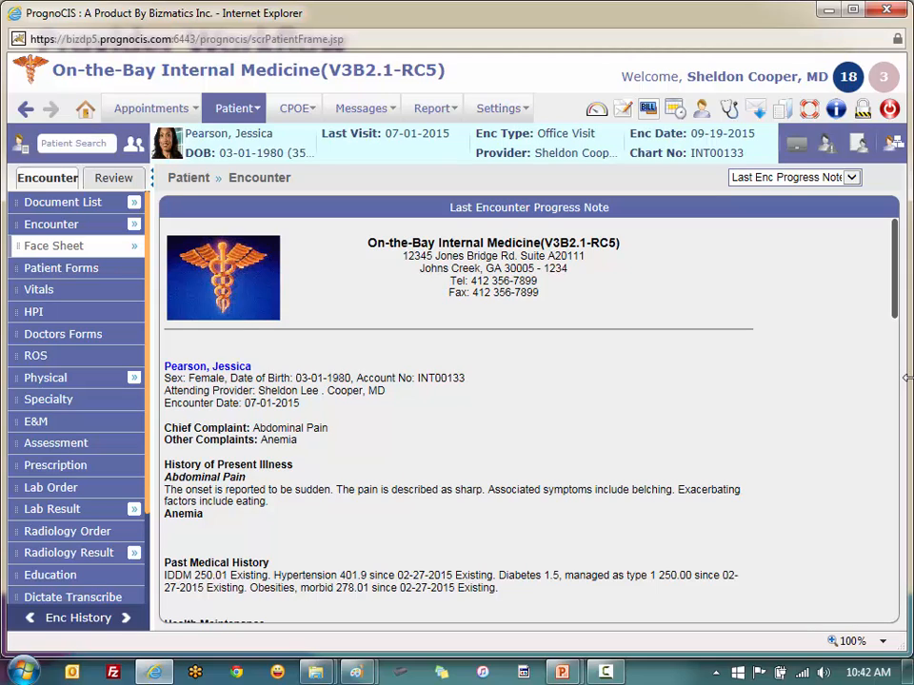
{"action": "mouse_move", "coordinate": [106, 251]}
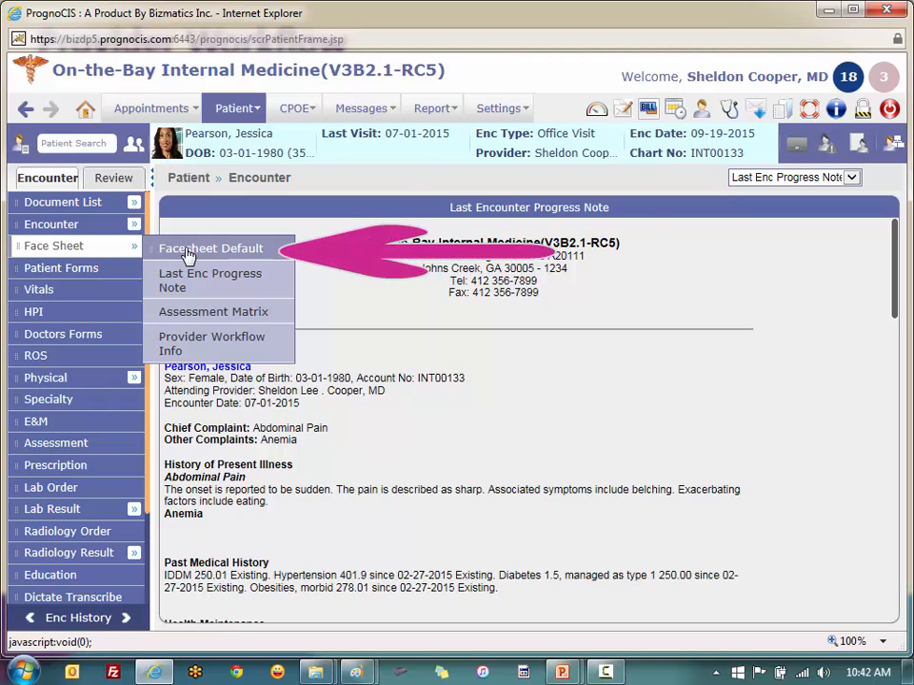
{"action": "left_click", "coordinate": [163, 250]}
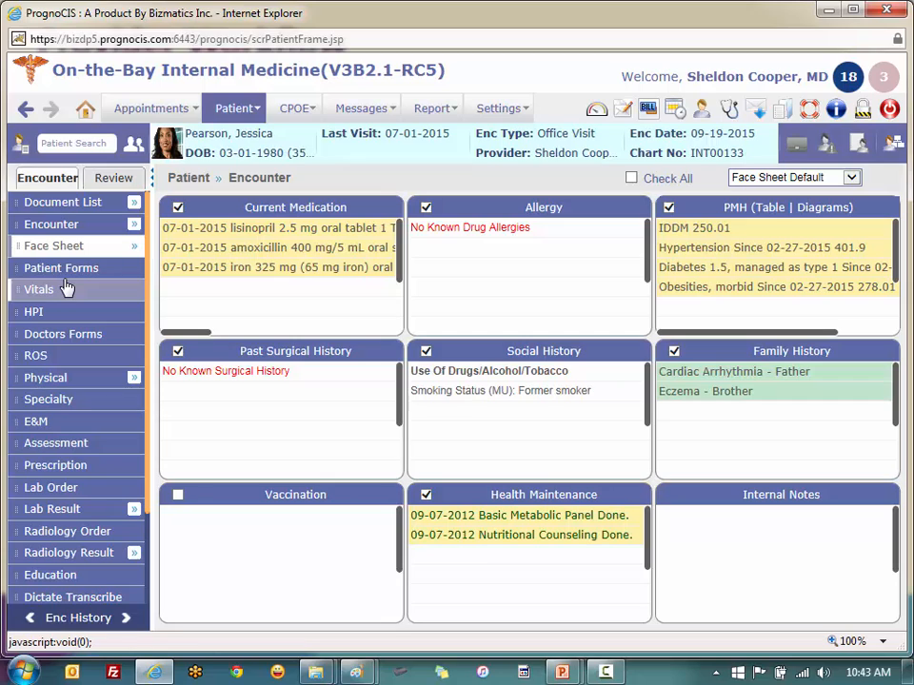
{"action": "mouse_move", "coordinate": [23, 245]}
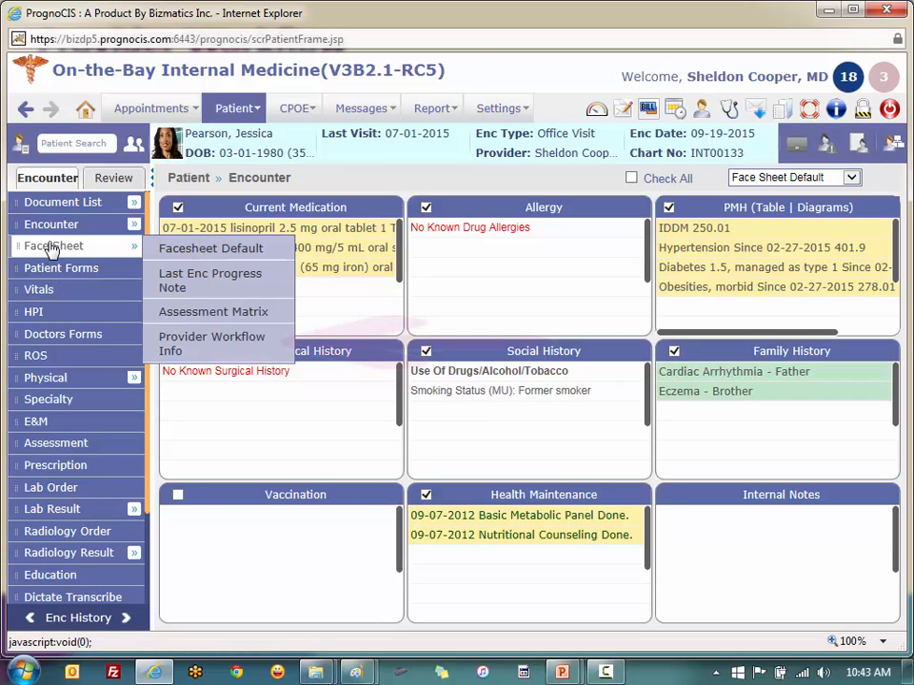
{"action": "left_click", "coordinate": [252, 355]}
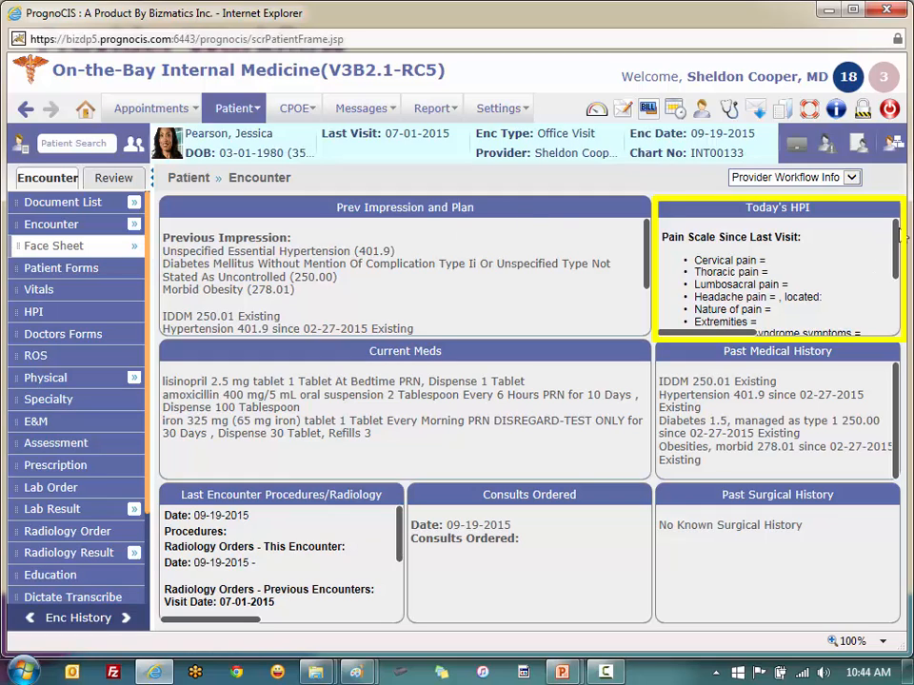
{"action": "left_click_drag", "start_coordinate": [896, 238], "coordinate": [895, 257]}
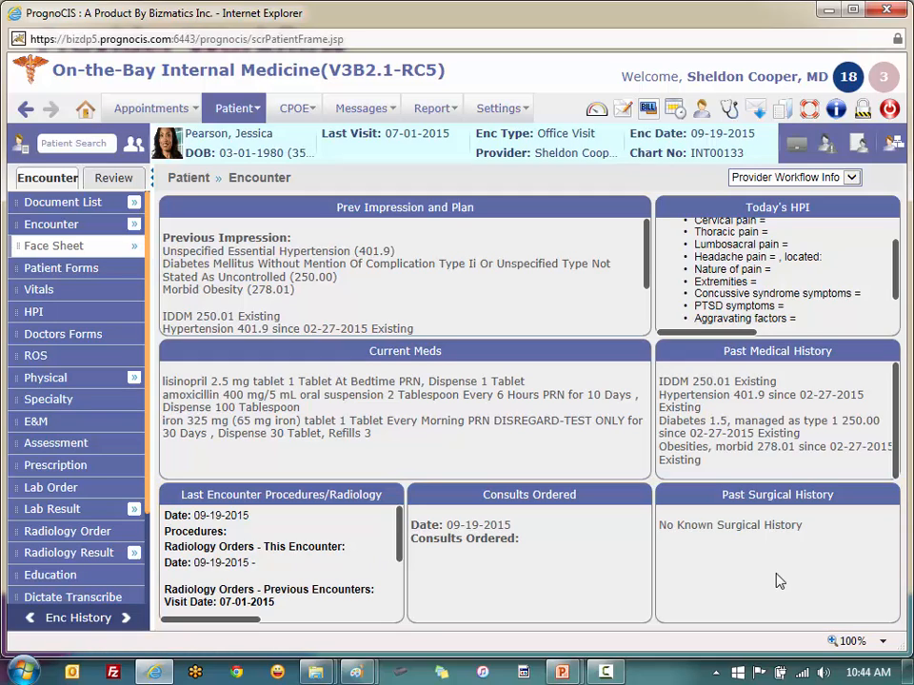
Step: View the encounter's doctors forms, going through the linked Examination Form, Physical Examination and Review of Systems
{"action": "left_click", "coordinate": [38, 341]}
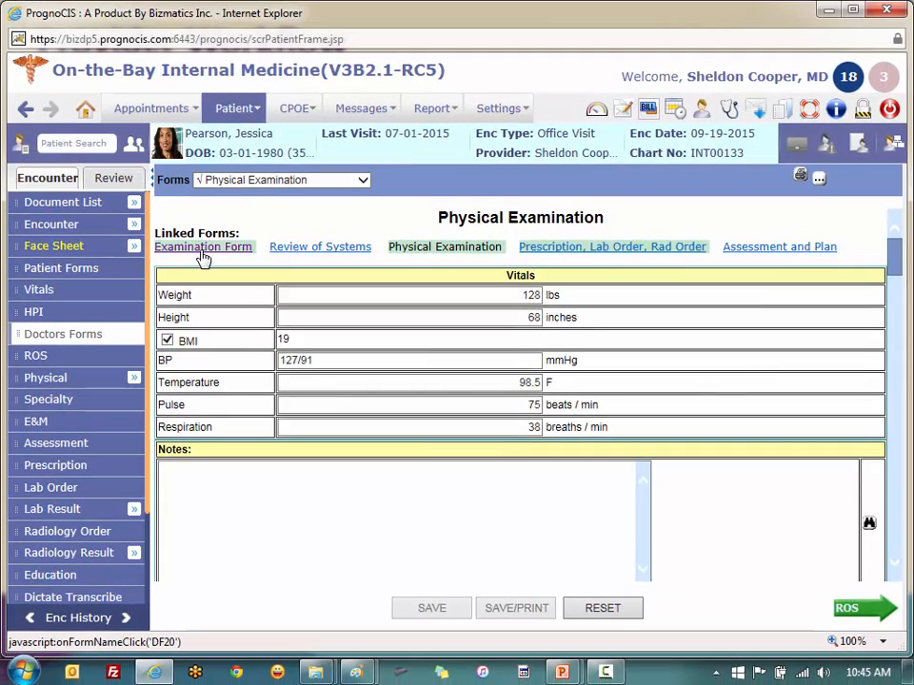
{"action": "left_click", "coordinate": [202, 249]}
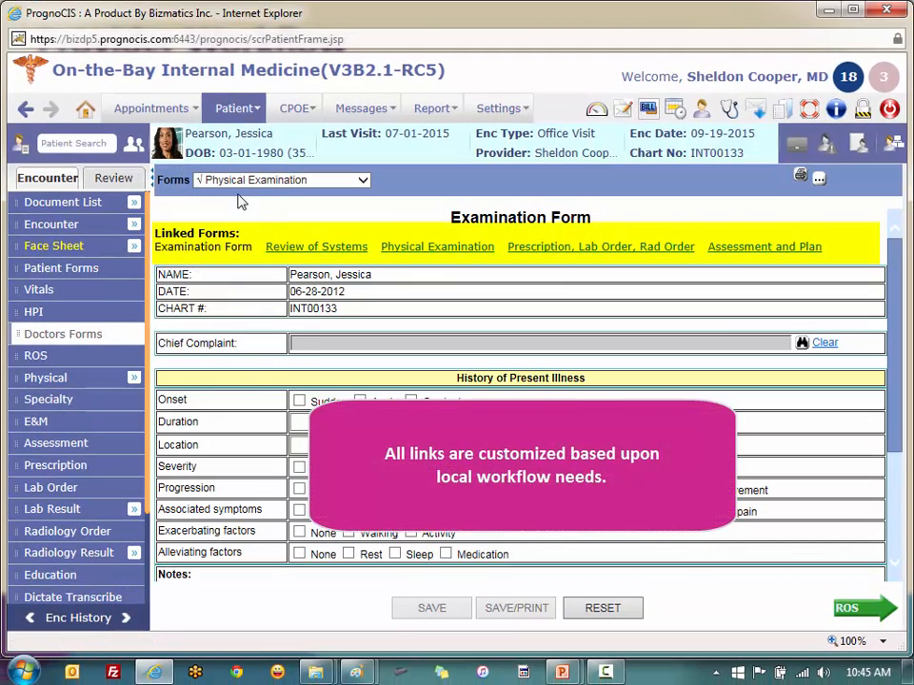
{"action": "left_click", "coordinate": [409, 250]}
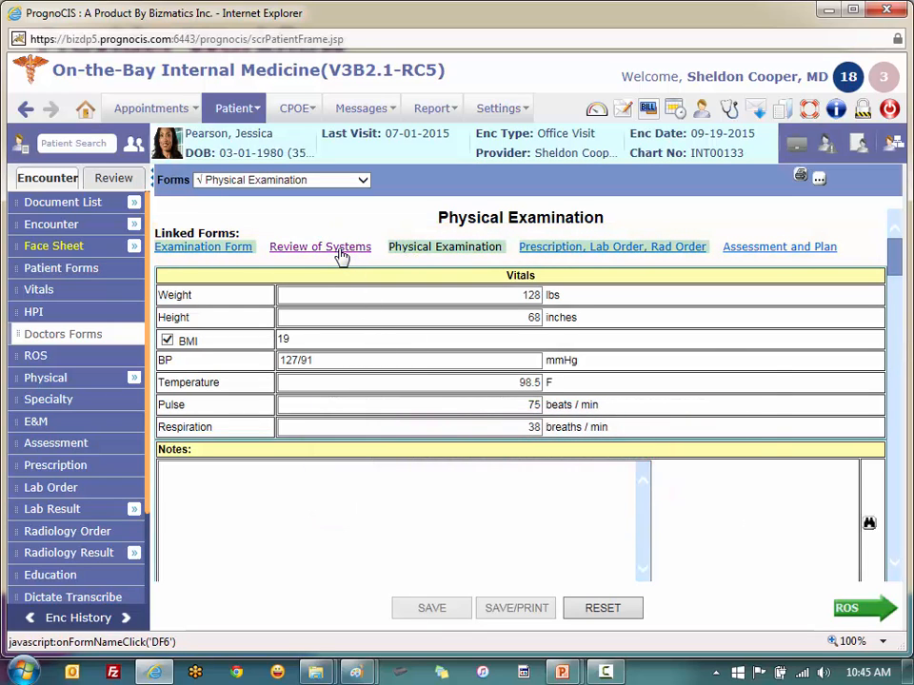
{"action": "left_click", "coordinate": [341, 256]}
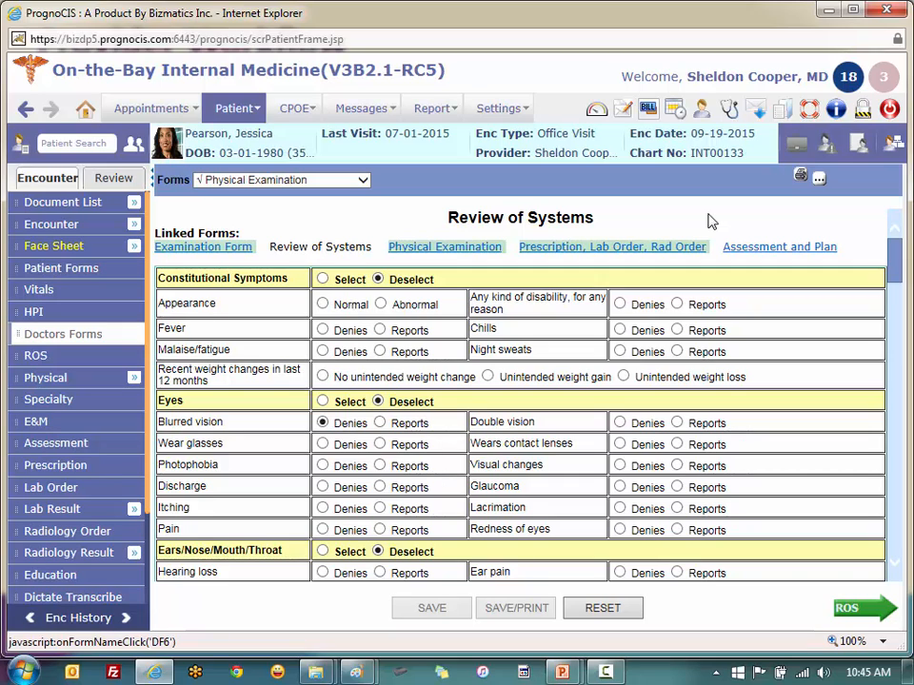
Step: Return to the face sheet and read the Last Enc Progress Note
{"action": "left_click", "coordinate": [138, 246]}
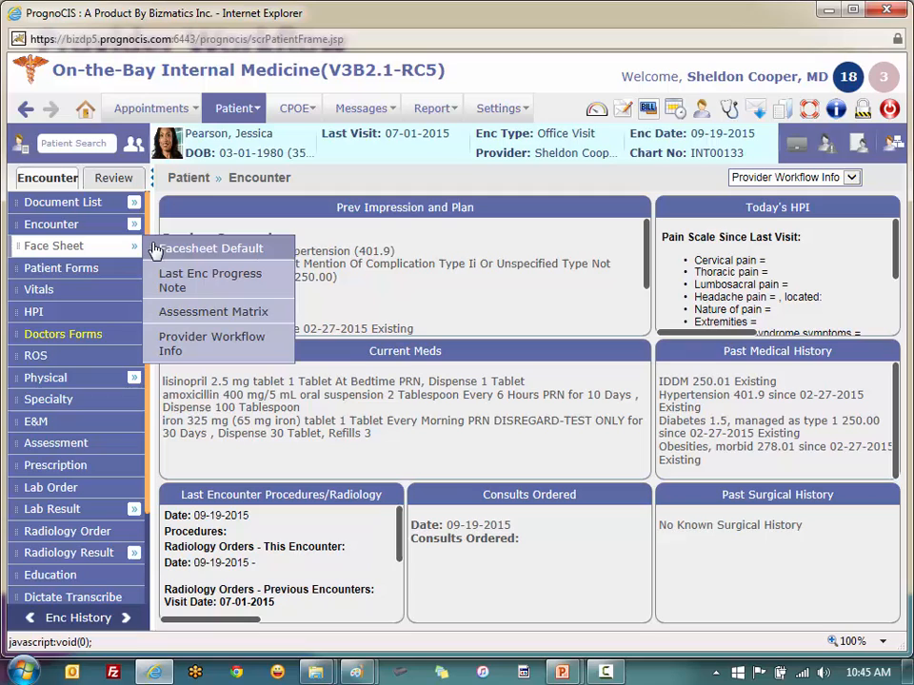
{"action": "left_click", "coordinate": [233, 281]}
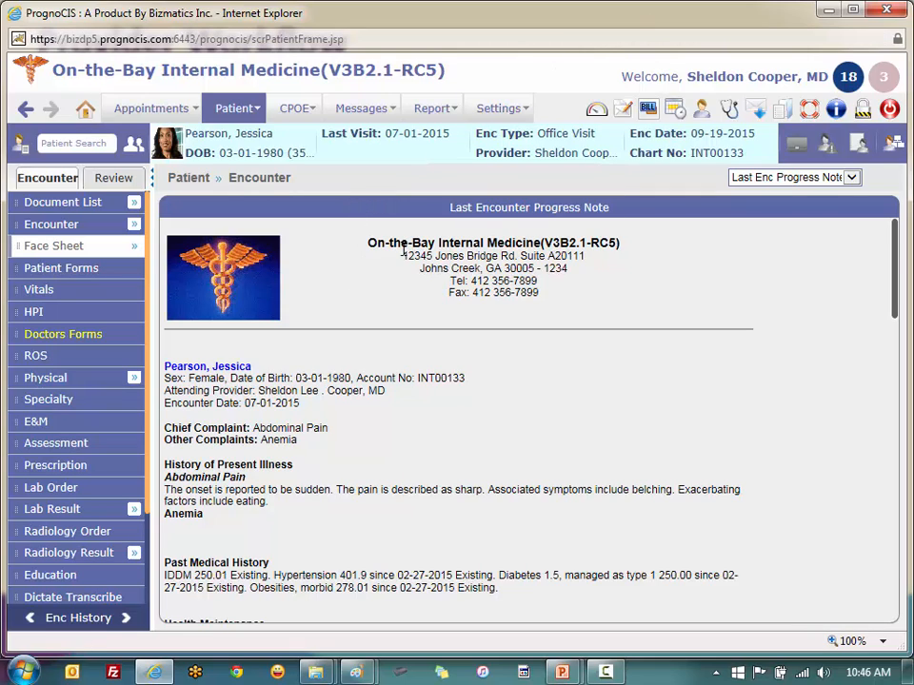
{"action": "mouse_move", "coordinate": [895, 261]}
{"action": "left_mouse_down"}
{"action": "mouse_move", "coordinate": [897, 462]}
{"action": "mouse_move", "coordinate": [896, 261]}
{"action": "left_mouse_up"}
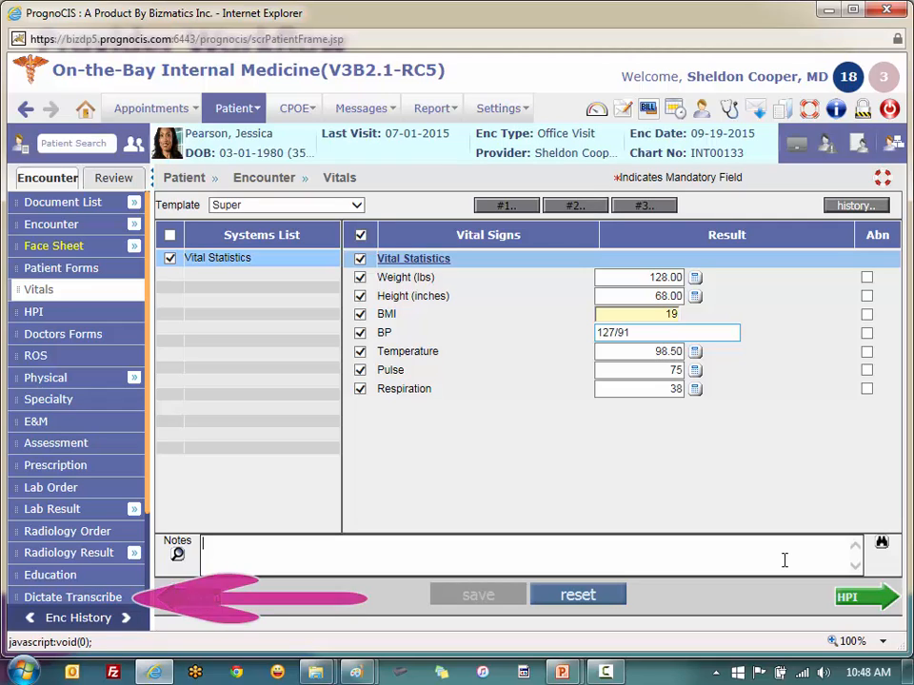
Step: Go on from Vitals to the History of Present Illness and enter the note "additional notes during my discussion"
{"action": "left_click", "coordinate": [132, 599]}
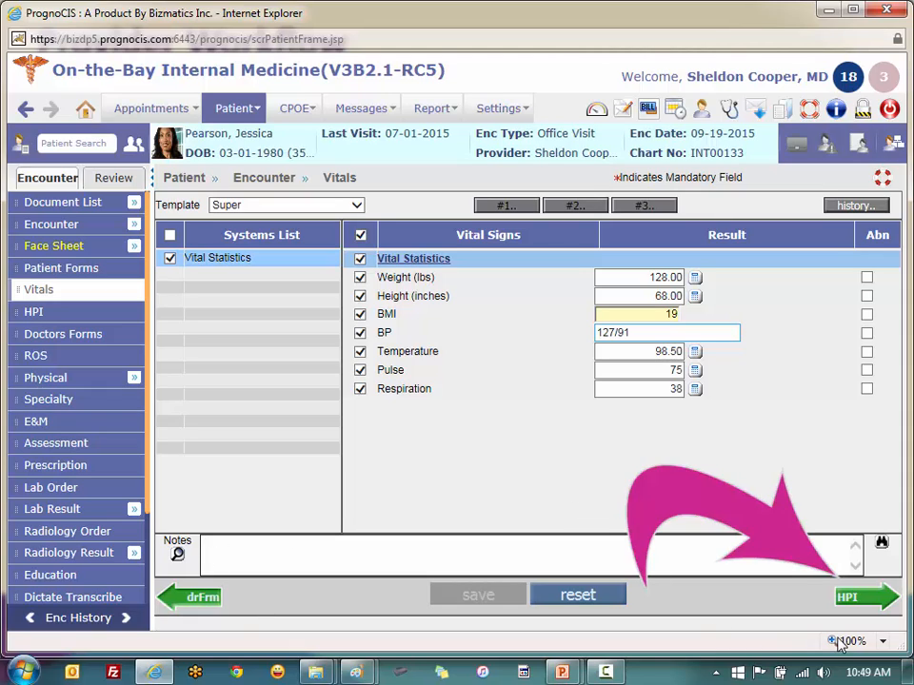
{"action": "left_click", "coordinate": [881, 603]}
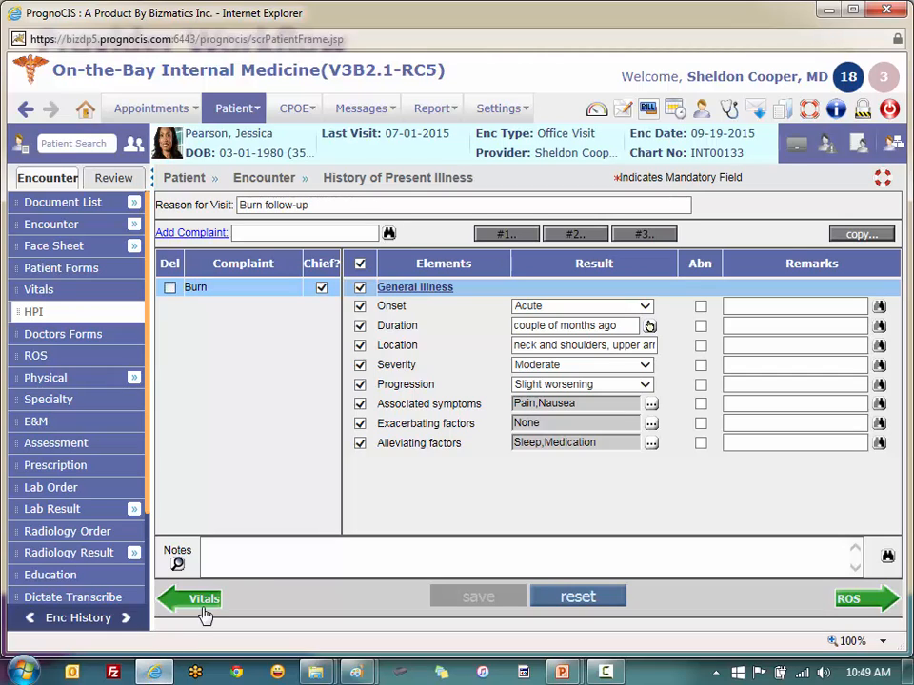
{"action": "left_click", "coordinate": [252, 569]}
{"action": "type", "text": "addi"}
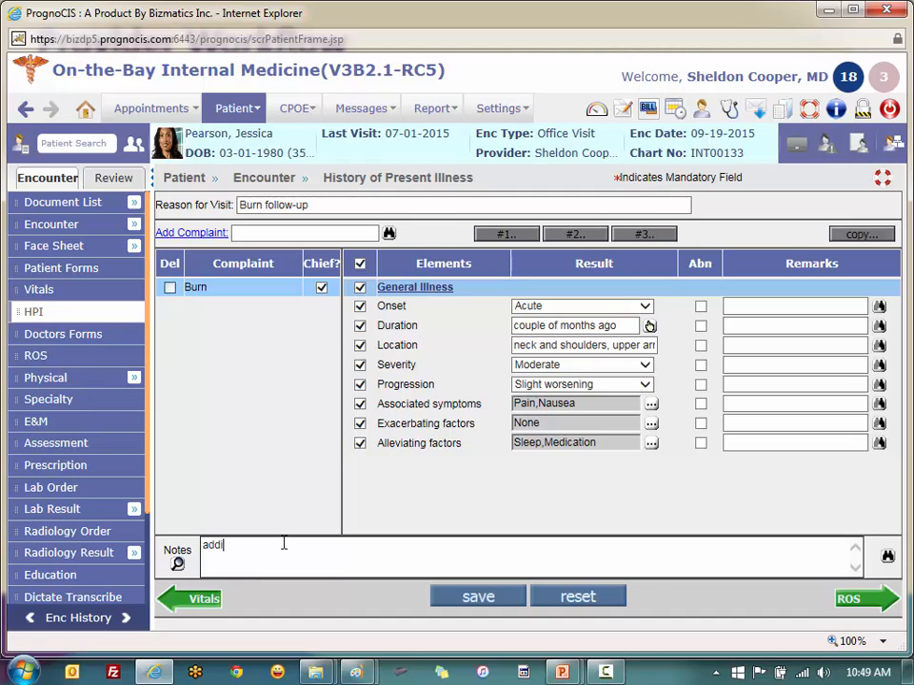
{"action": "type", "text": "tional notes buring my discussion"}
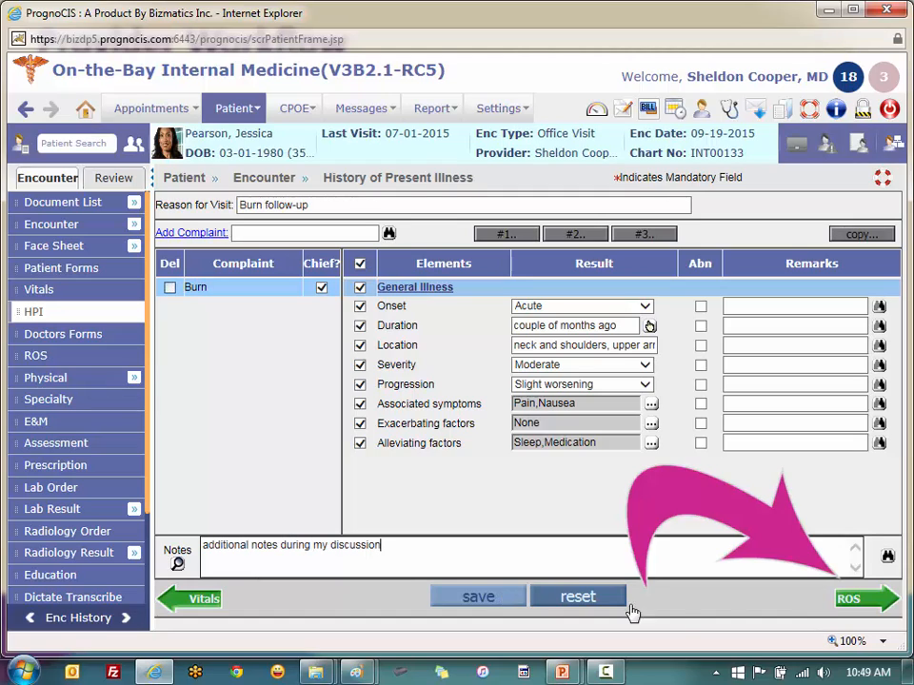
Step: Proceed to the Review of Systems and switch its template to ROS Follow-up
{"action": "left_click", "coordinate": [877, 610]}
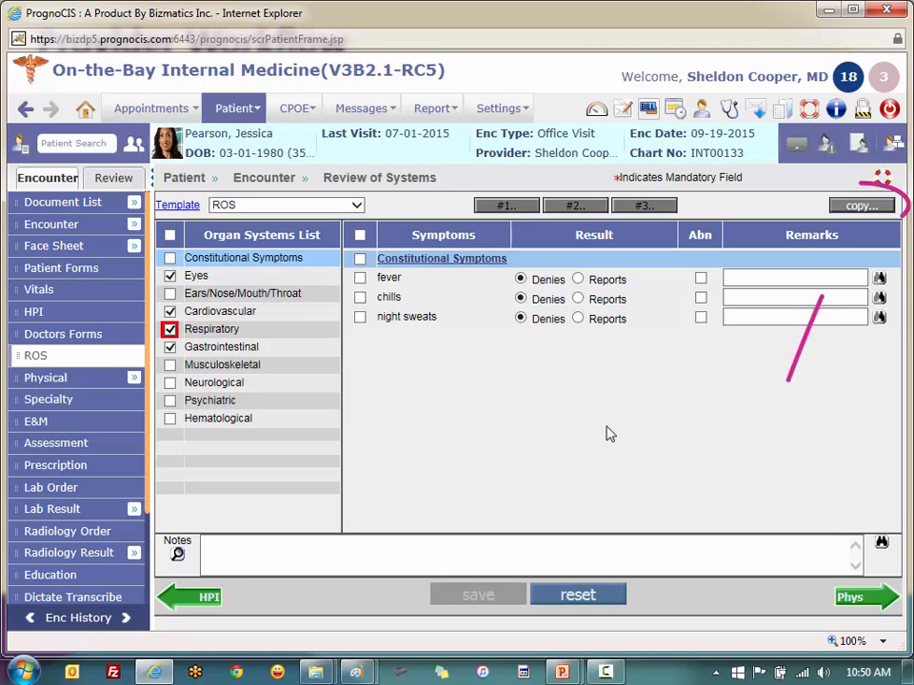
{"action": "left_click", "coordinate": [860, 208]}
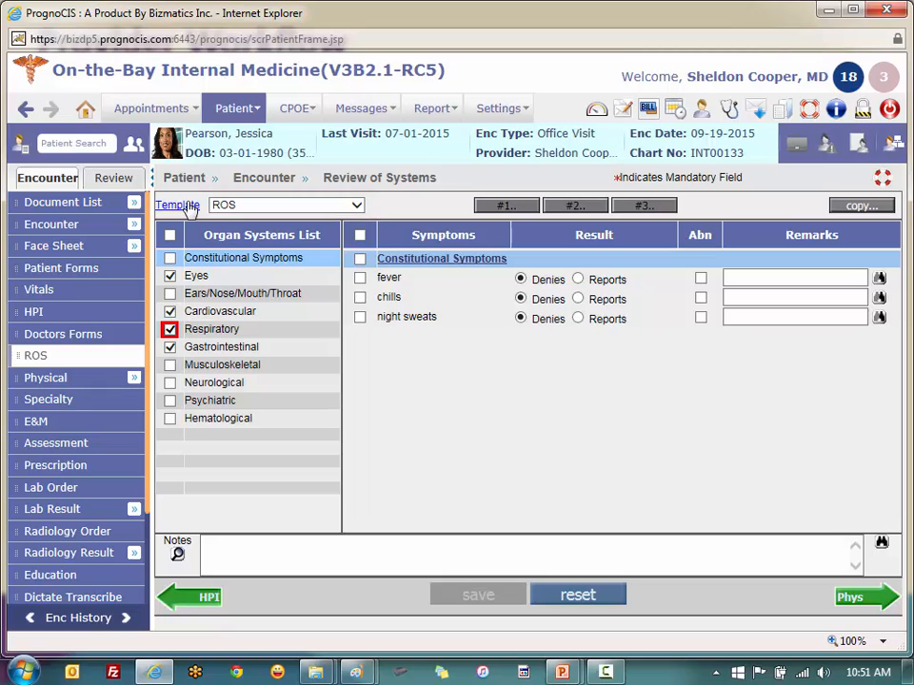
{"action": "left_click", "coordinate": [285, 204]}
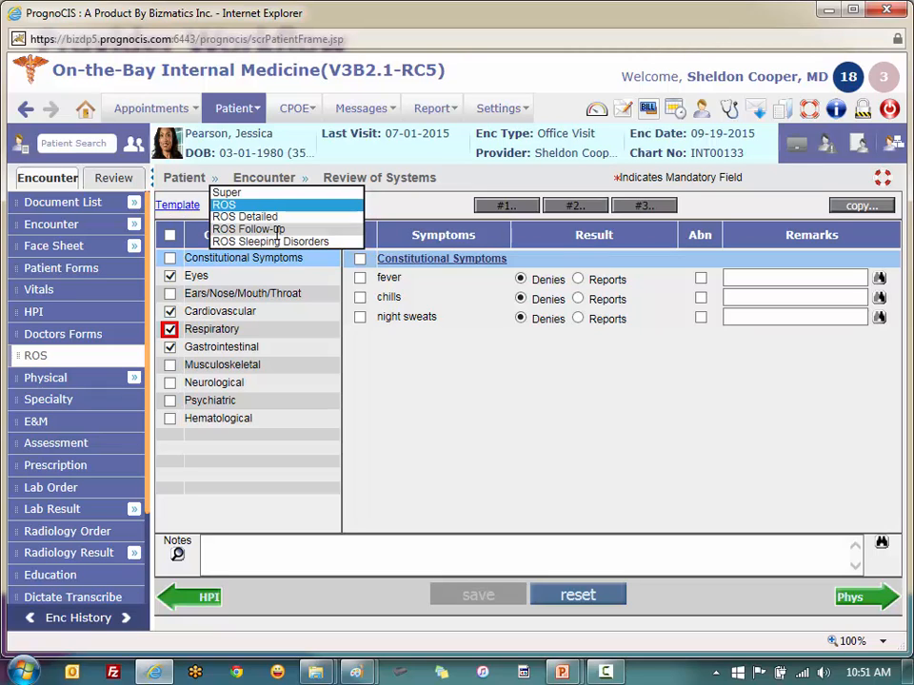
{"action": "left_click", "coordinate": [246, 227]}
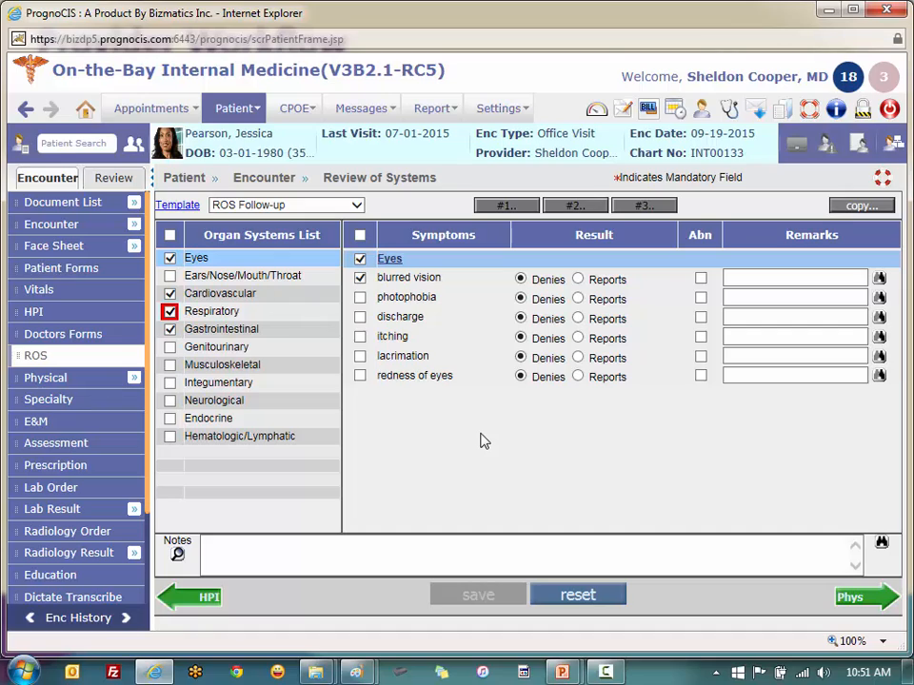
Step: Mark blurred vision, photophobia and itching as reported under Eyes
{"action": "left_click", "coordinate": [577, 279]}
{"action": "left_click", "coordinate": [577, 298]}
{"action": "left_click", "coordinate": [578, 338]}
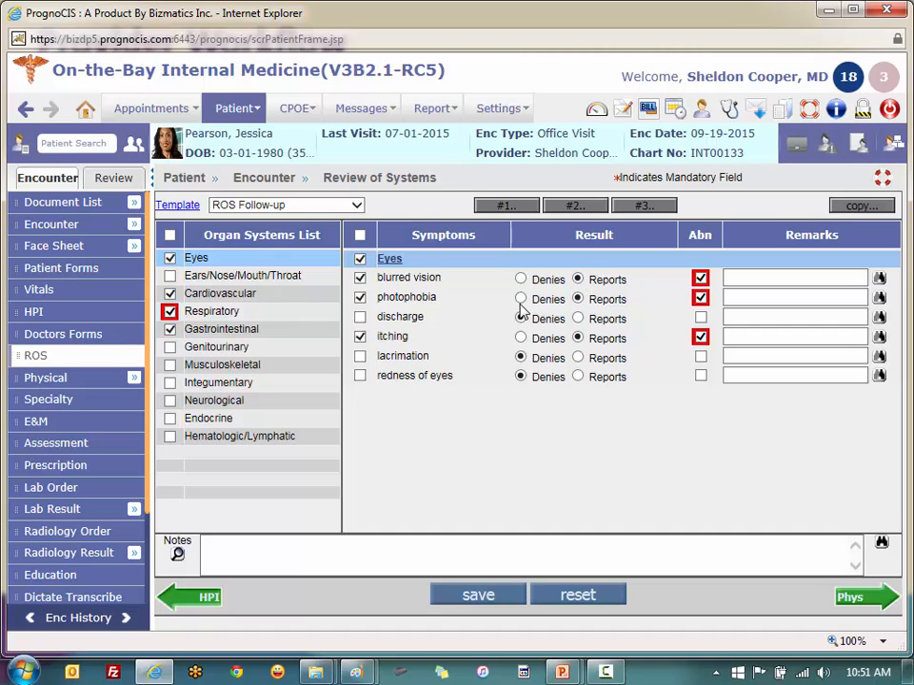
Step: Include all organ systems in the review, and mark change in skin color and rashes as reported under Integumentary
{"action": "left_click", "coordinate": [200, 282]}
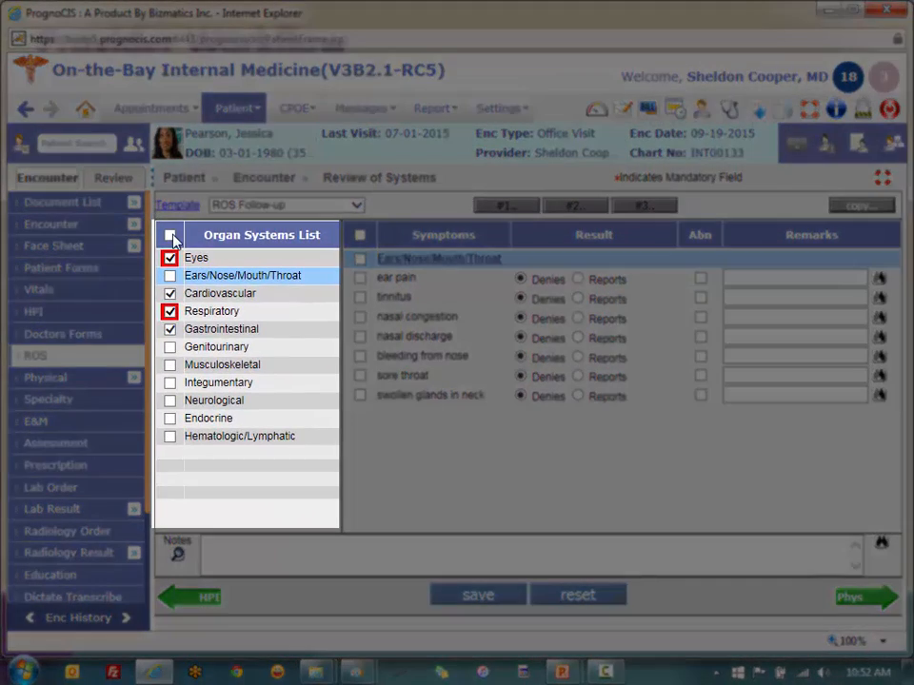
{"action": "left_click", "coordinate": [171, 235]}
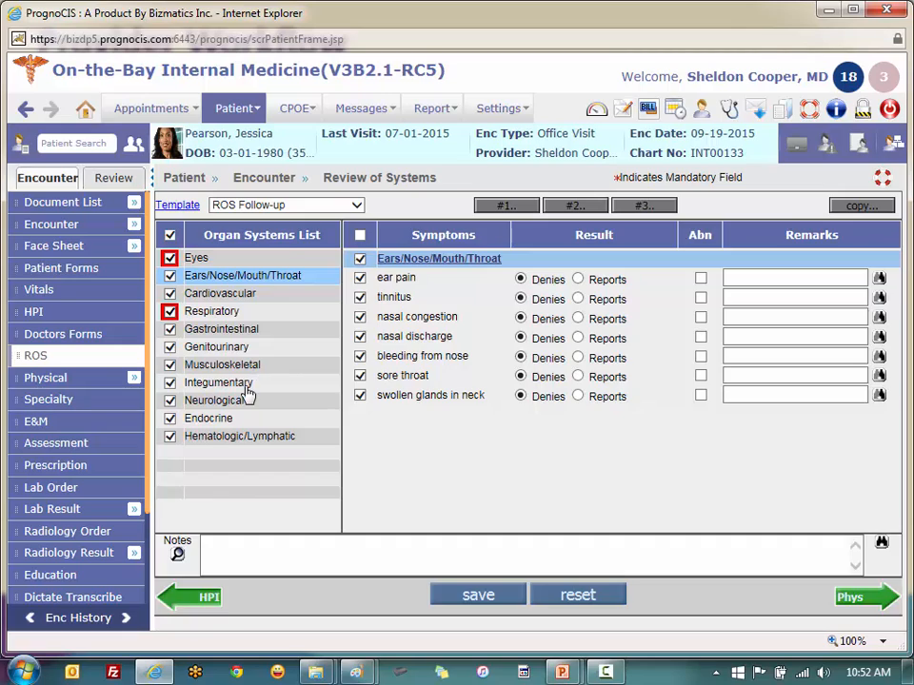
{"action": "left_click", "coordinate": [242, 384]}
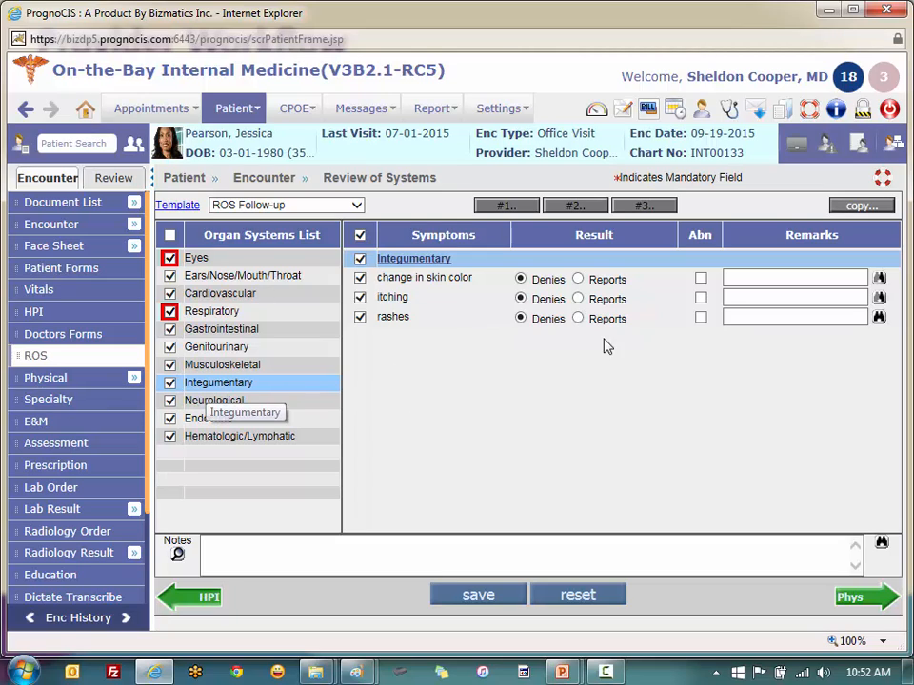
{"action": "left_click", "coordinate": [578, 279]}
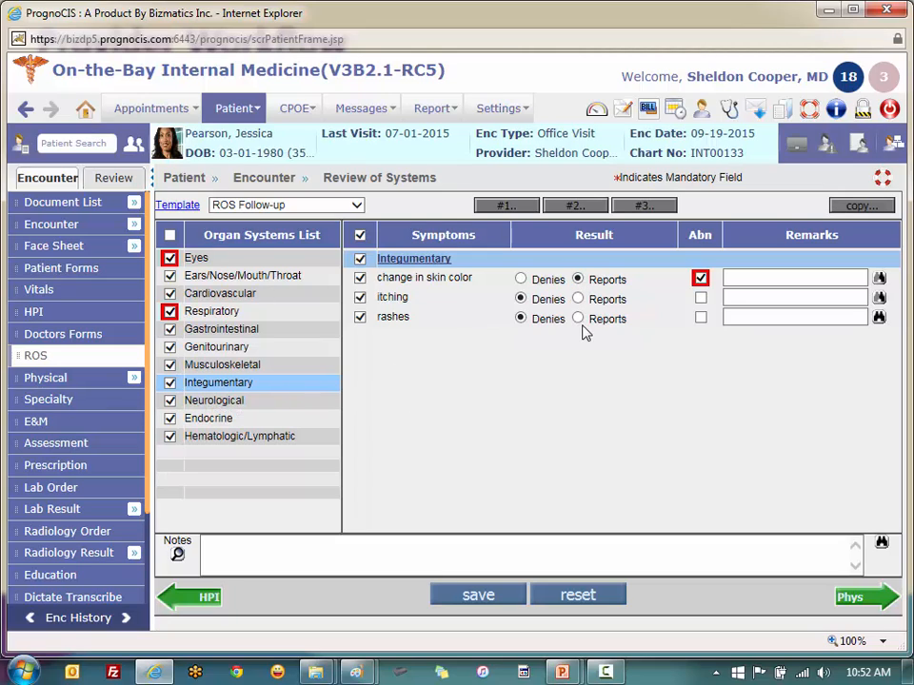
{"action": "left_click", "coordinate": [579, 319]}
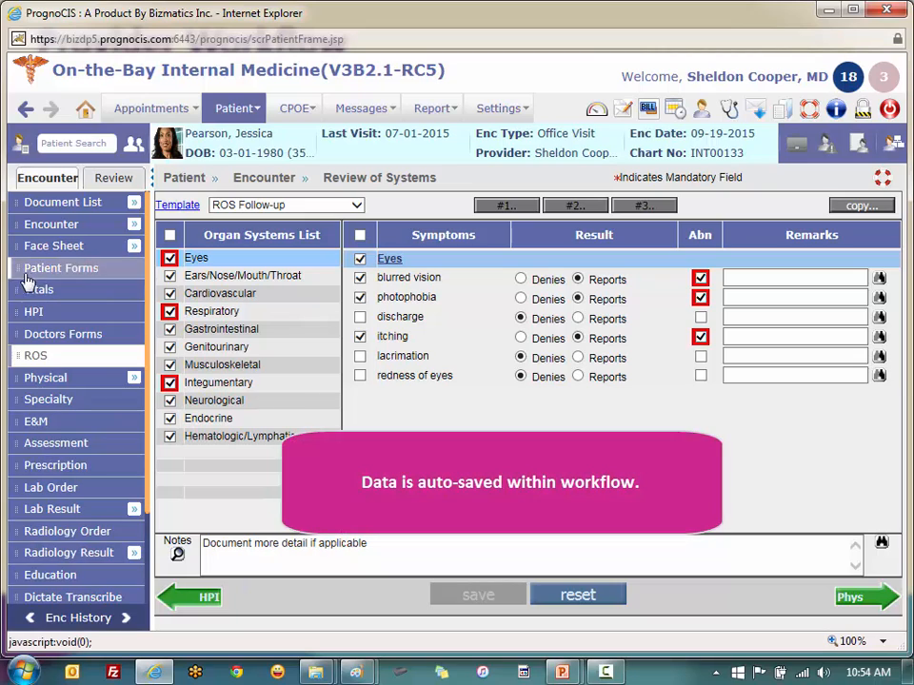
Step: Leave the Review of Systems without saving the pending changes and open the template choices of the Physical Examination
{"action": "left_click", "coordinate": [17, 539]}
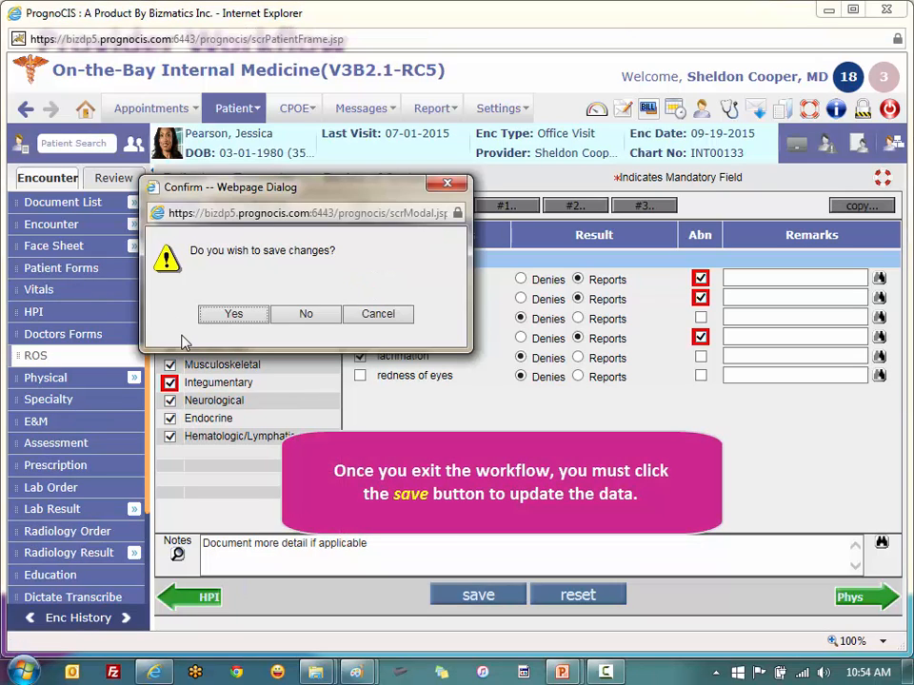
{"action": "left_click", "coordinate": [300, 318]}
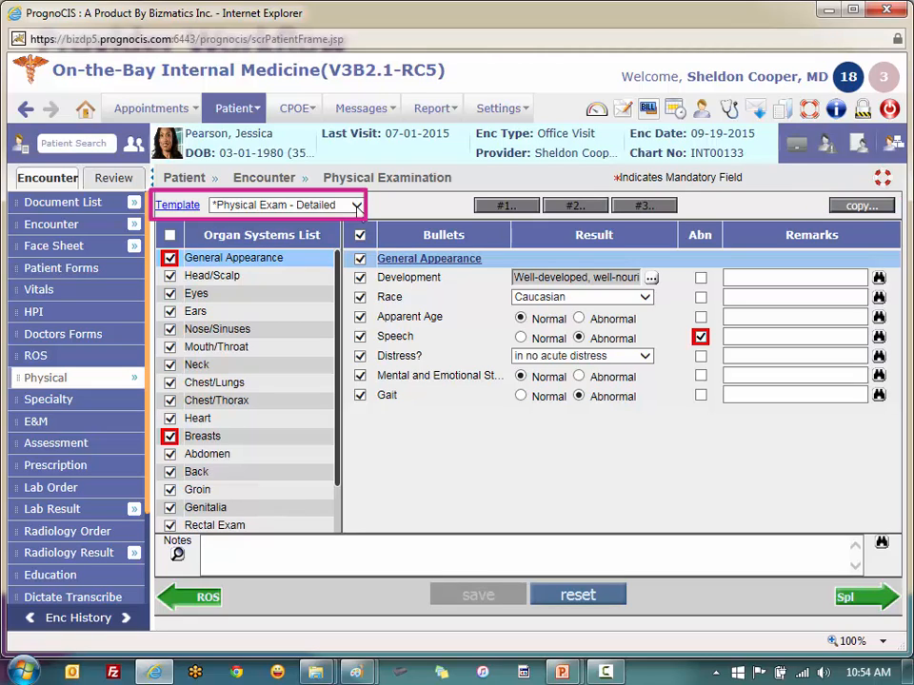
{"action": "left_click", "coordinate": [357, 207]}
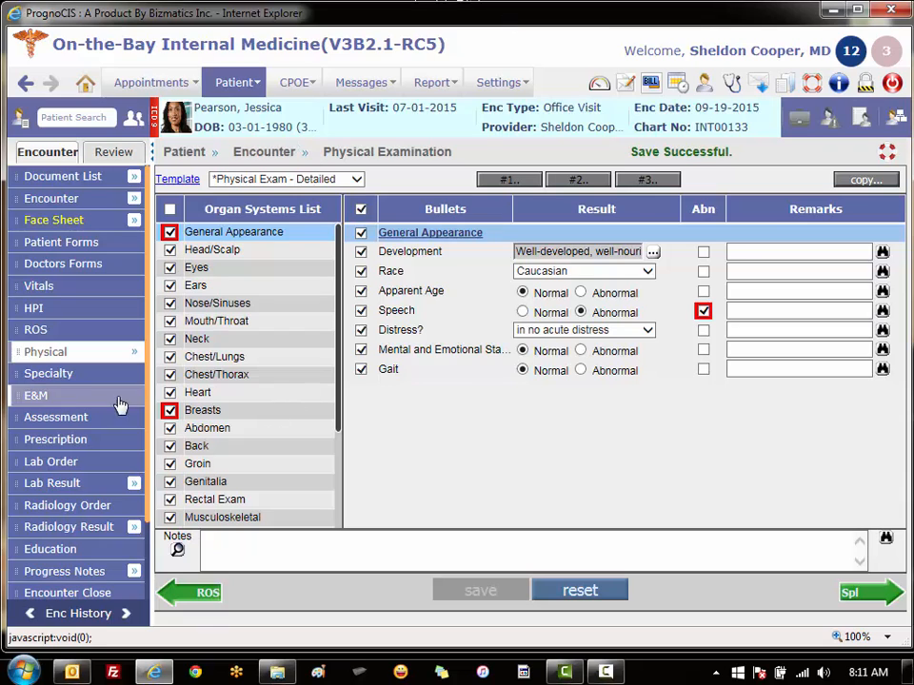
Step: Open the Physical Exam diagrams and switch the displayed diagram to HumanBody
{"action": "mouse_move", "coordinate": [69, 354]}
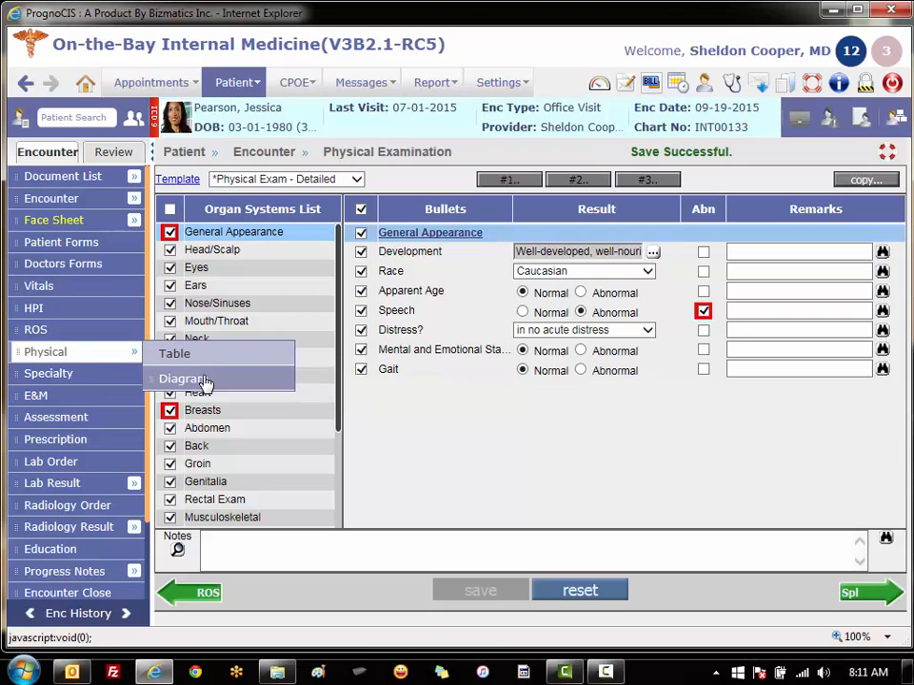
{"action": "left_click", "coordinate": [205, 381]}
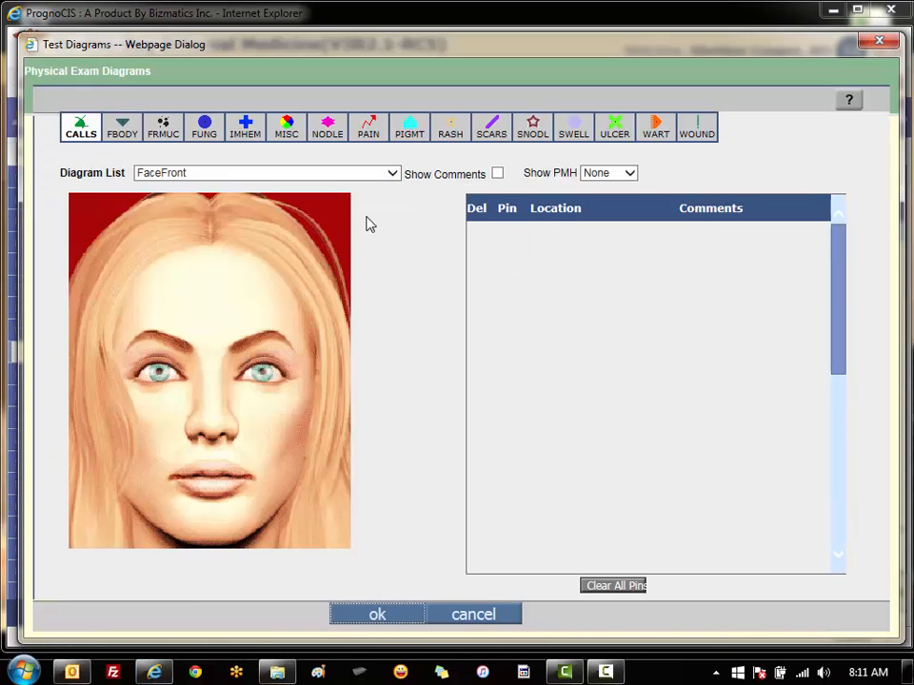
{"action": "left_click", "coordinate": [393, 174]}
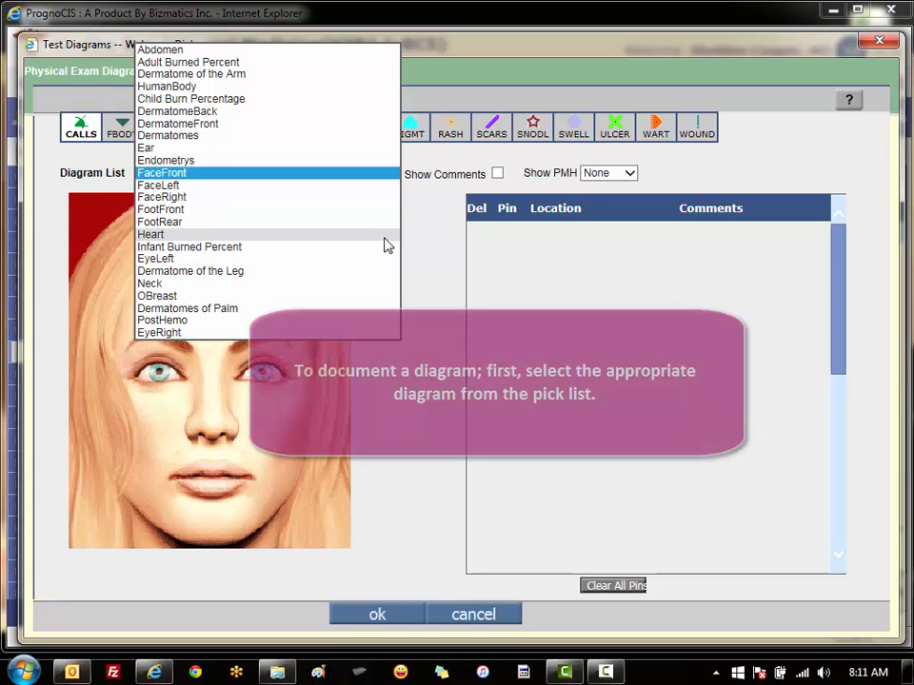
{"action": "left_click", "coordinate": [206, 88]}
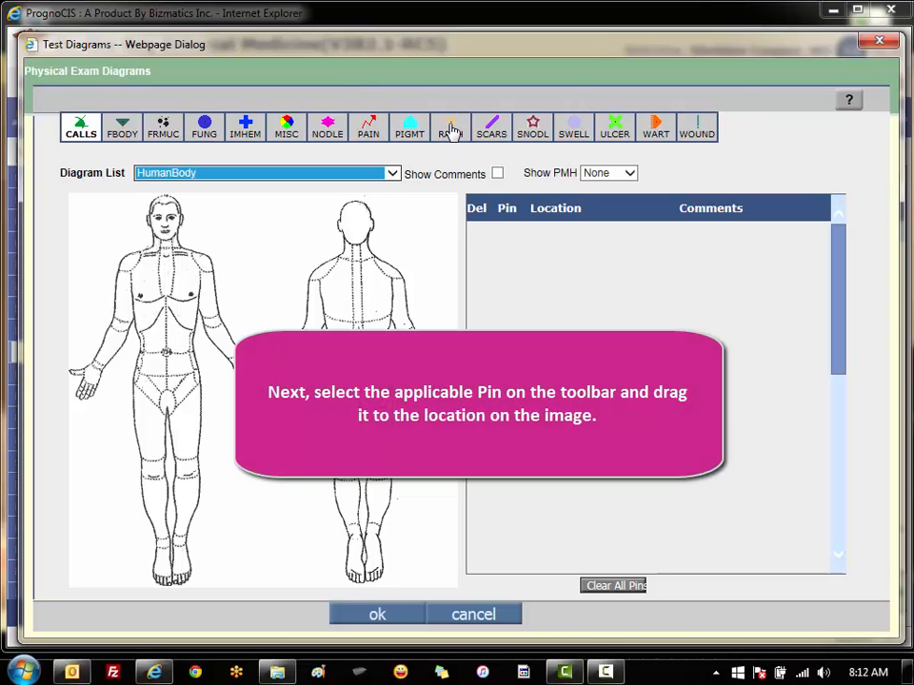
Step: Place a RASH pin on the right upper back of the posterior body figure and accept the diagram without a comment
{"action": "left_click", "coordinate": [451, 131]}
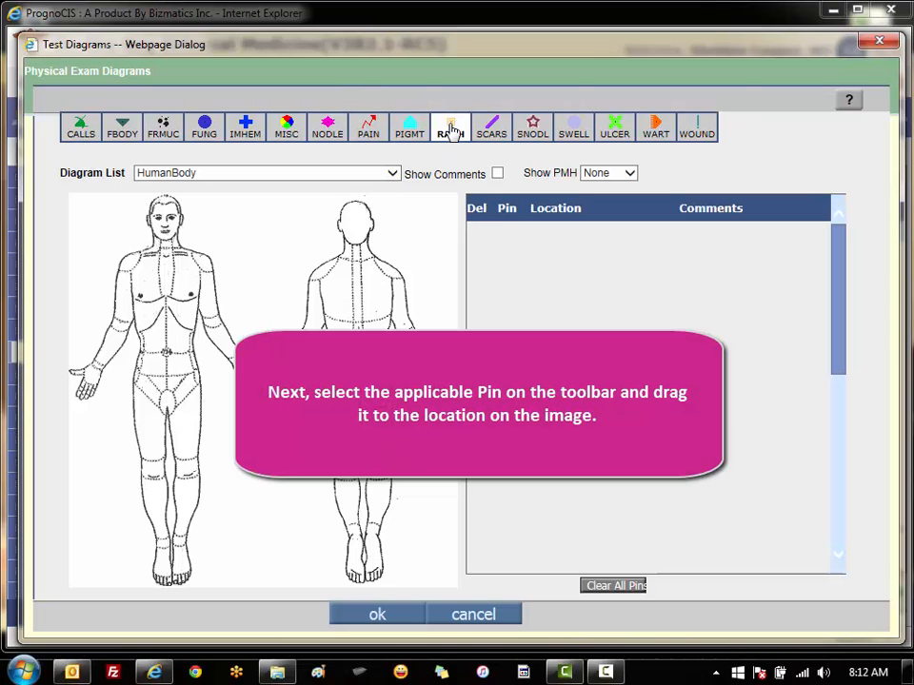
{"action": "left_click_drag", "start_coordinate": [451, 130], "coordinate": [376, 297]}
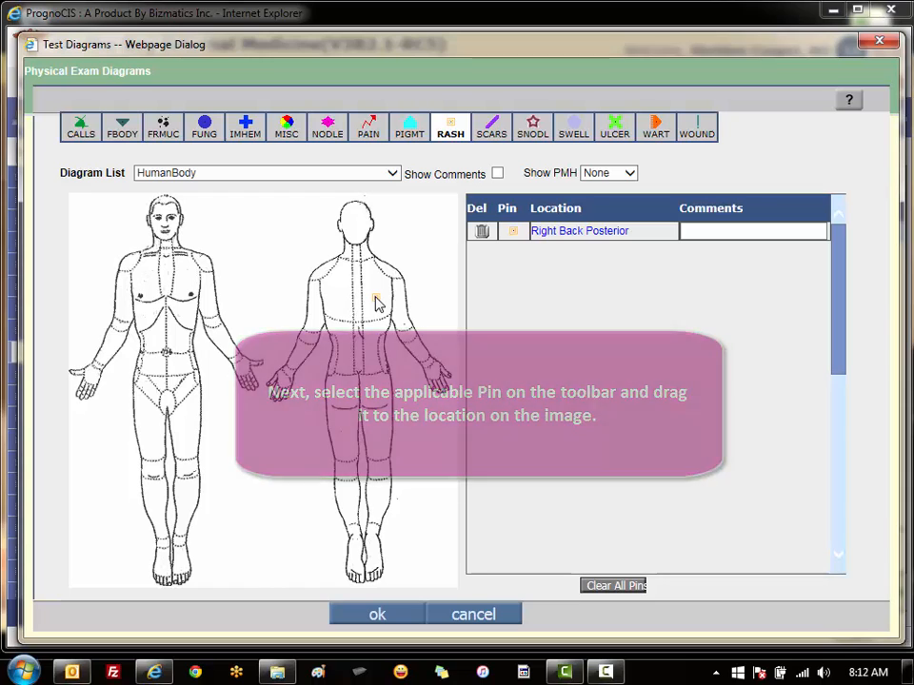
{"action": "left_click", "coordinate": [685, 231]}
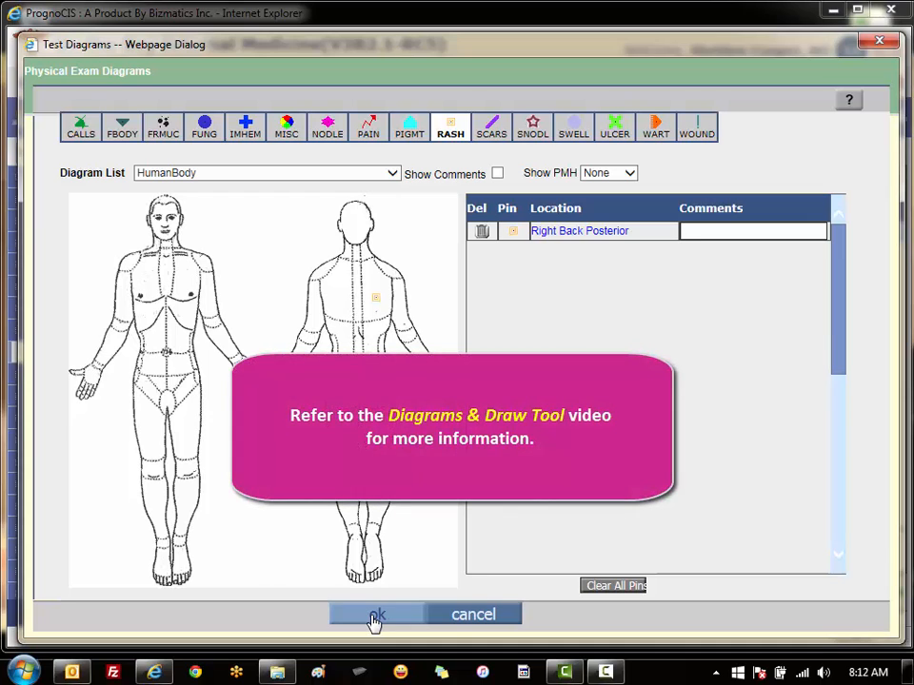
{"action": "left_click", "coordinate": [374, 617]}
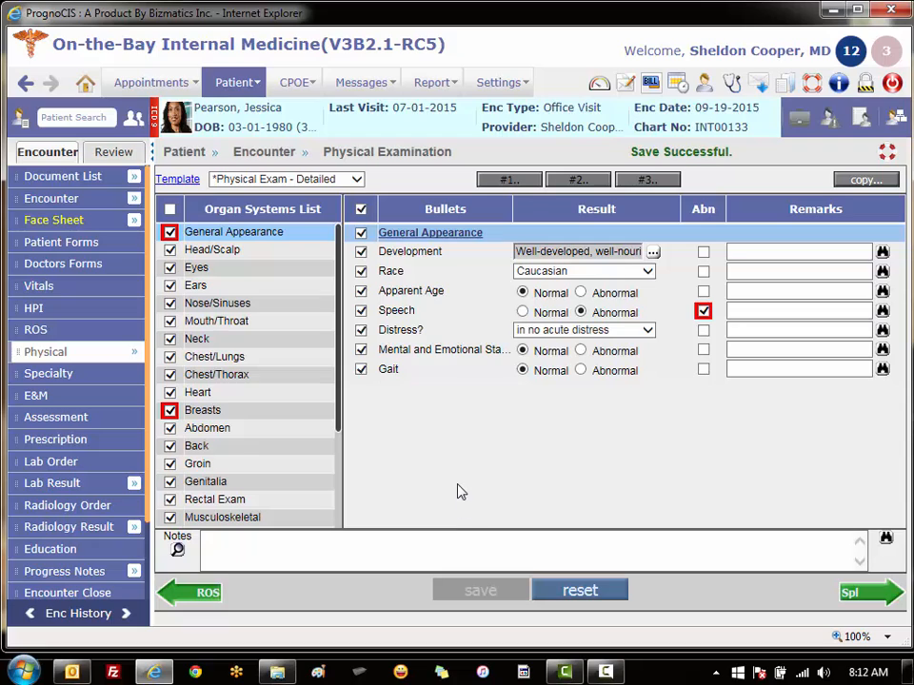
{"action": "mouse_move", "coordinate": [135, 351]}
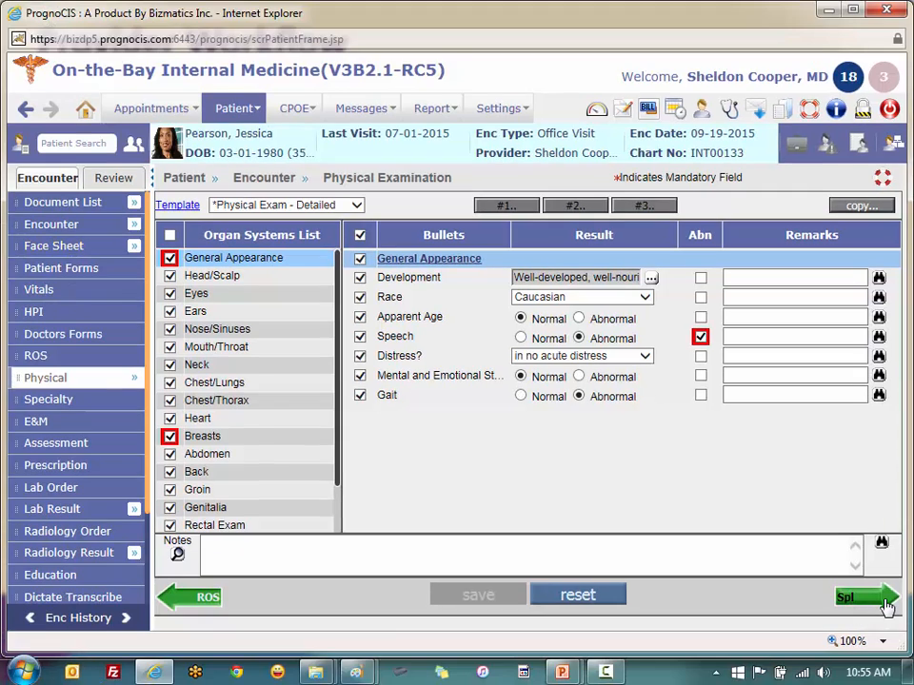
Step: Proceed to Specialty, add the Wound Dressing template found by searching "dress", and include all of its elements
{"action": "left_click", "coordinate": [861, 597]}
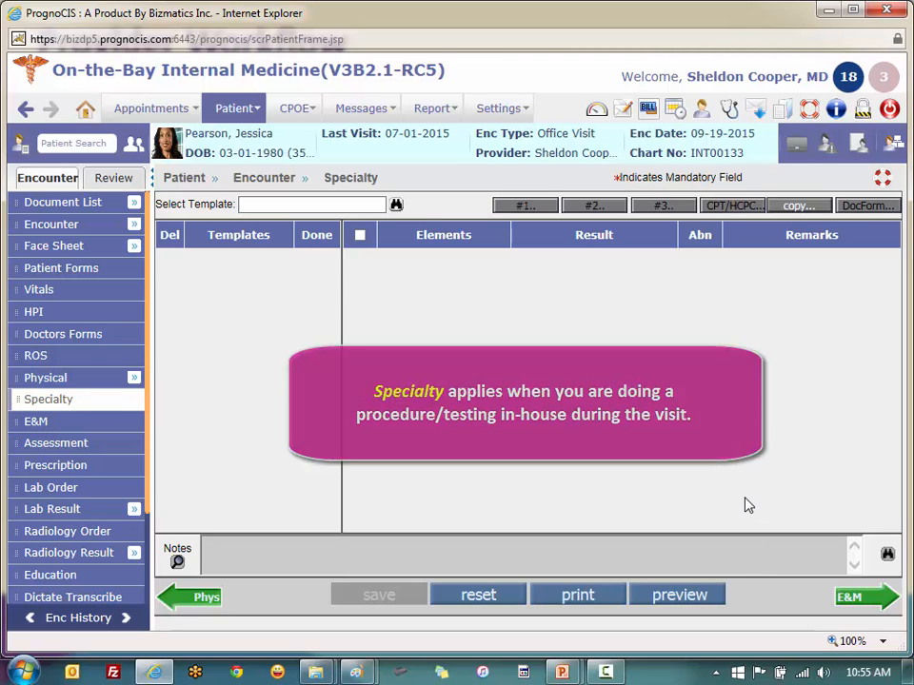
{"action": "left_click", "coordinate": [396, 205]}
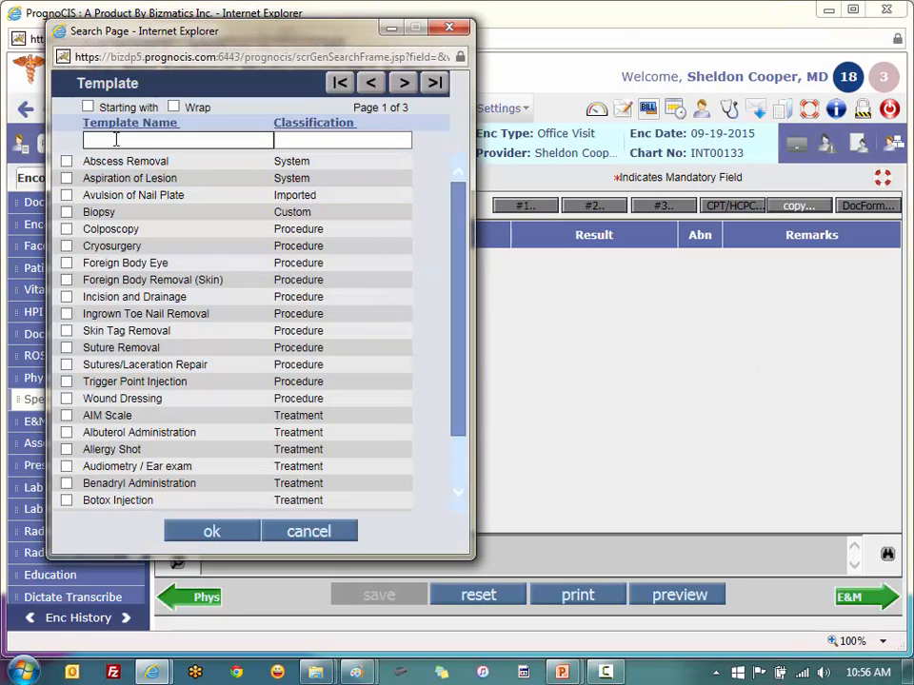
{"action": "type", "text": "dress"}
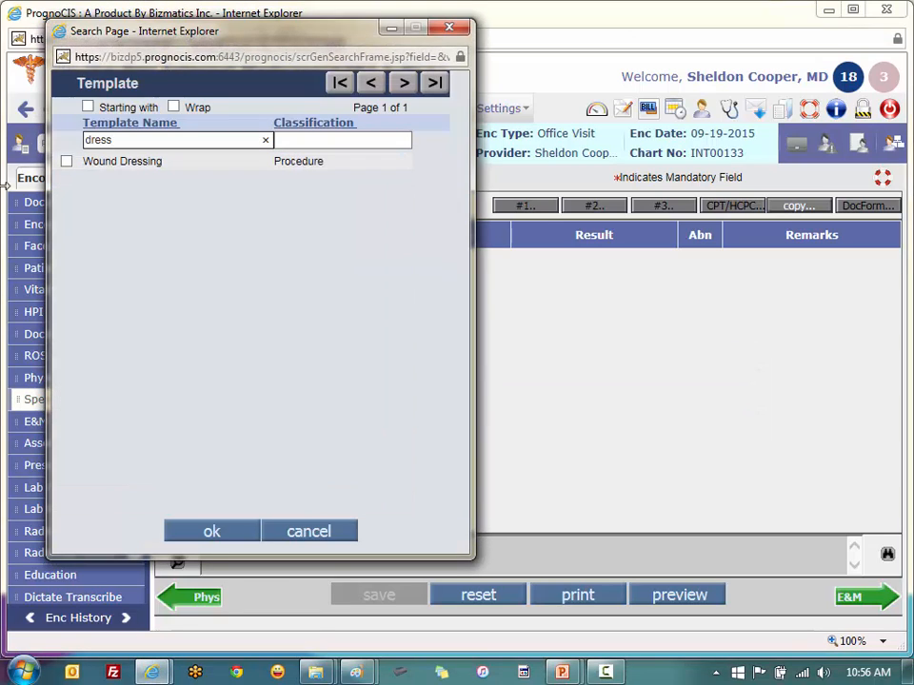
{"action": "left_click", "coordinate": [66, 162]}
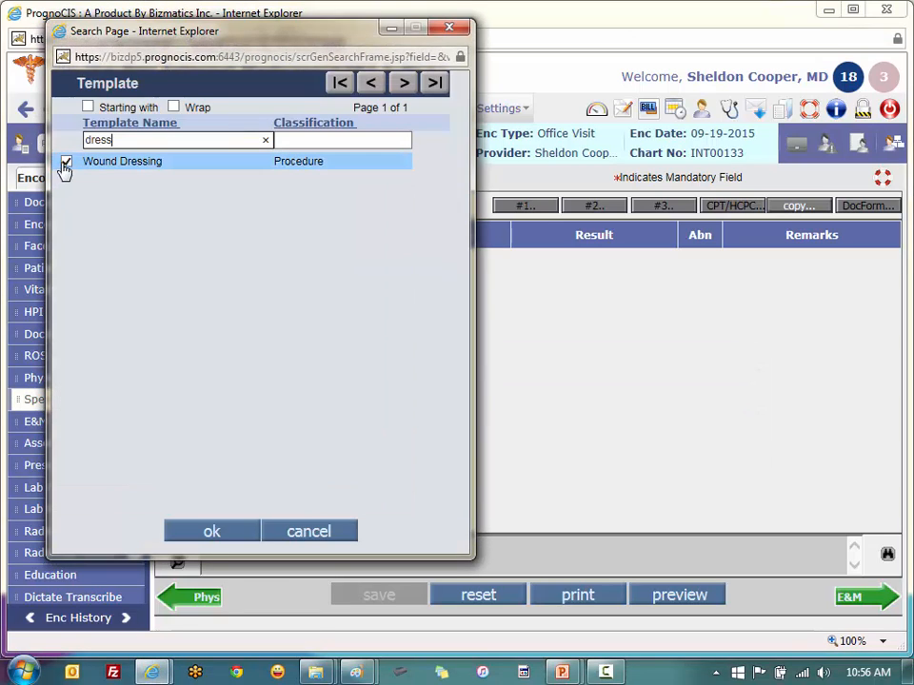
{"action": "left_click", "coordinate": [221, 538]}
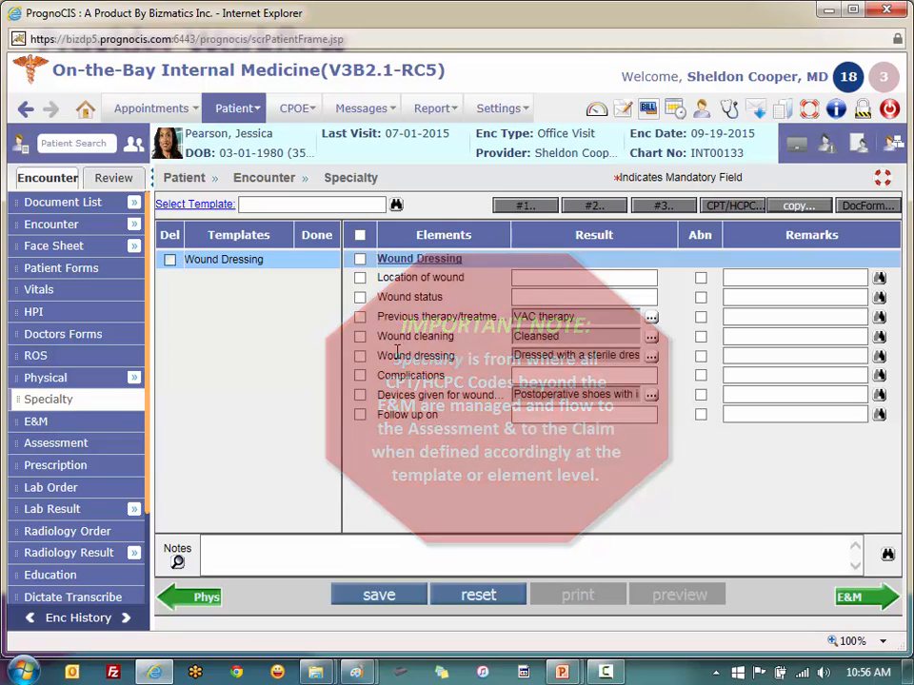
{"action": "left_click", "coordinate": [359, 235]}
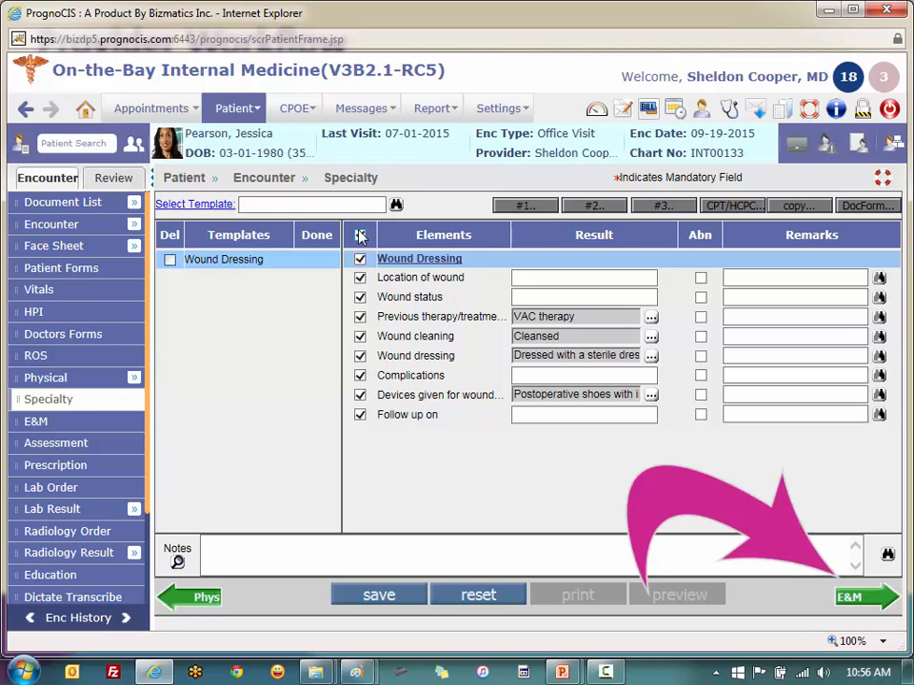
Step: Proceed to E&M, set the medical decision making to Moderate Complexity, and select code 99214 for the visit
{"action": "left_click", "coordinate": [856, 597]}
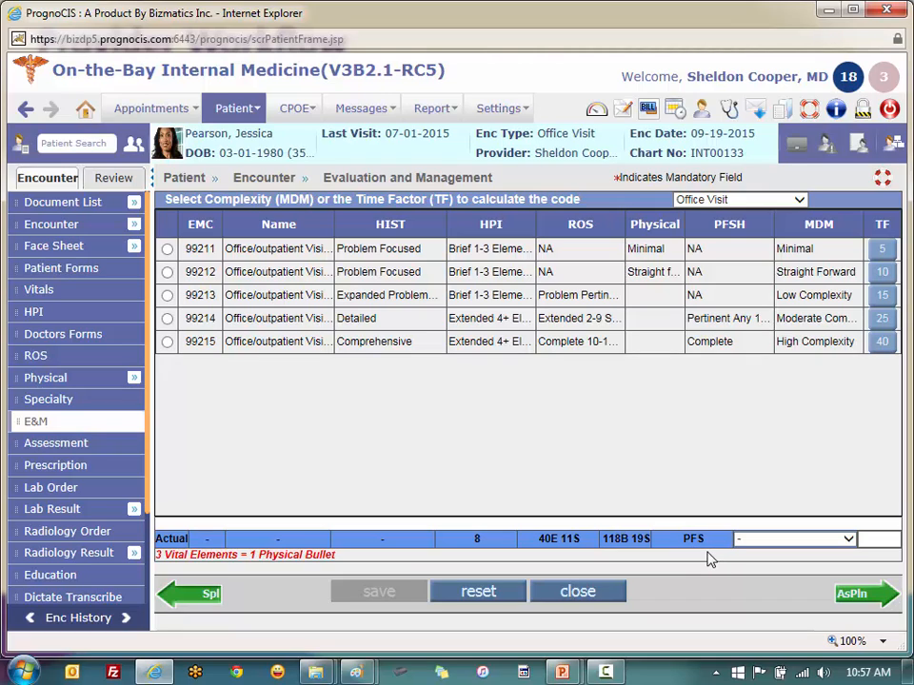
{"action": "left_click", "coordinate": [848, 541]}
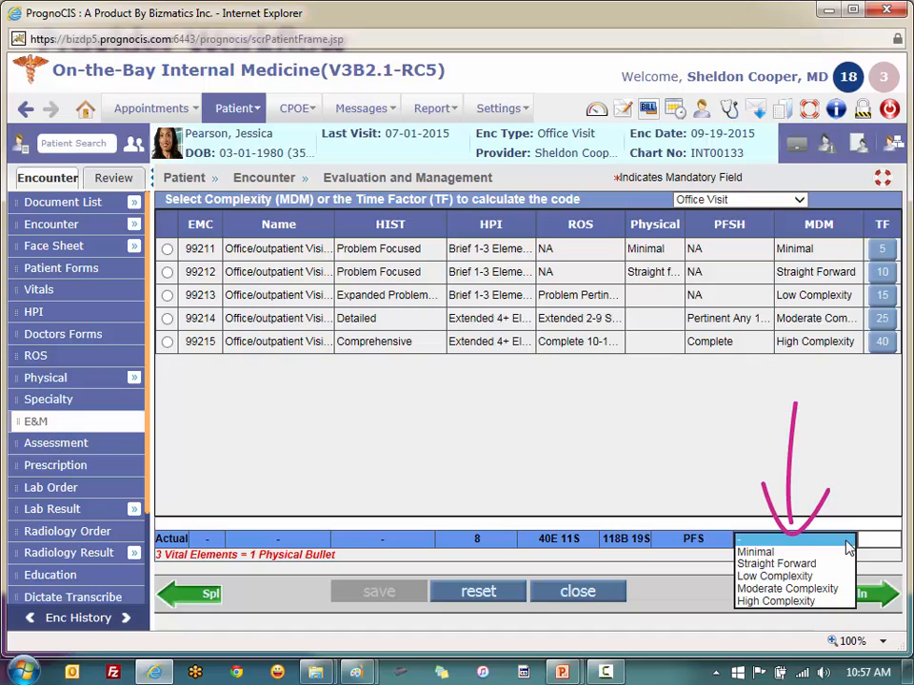
{"action": "left_click", "coordinate": [824, 591]}
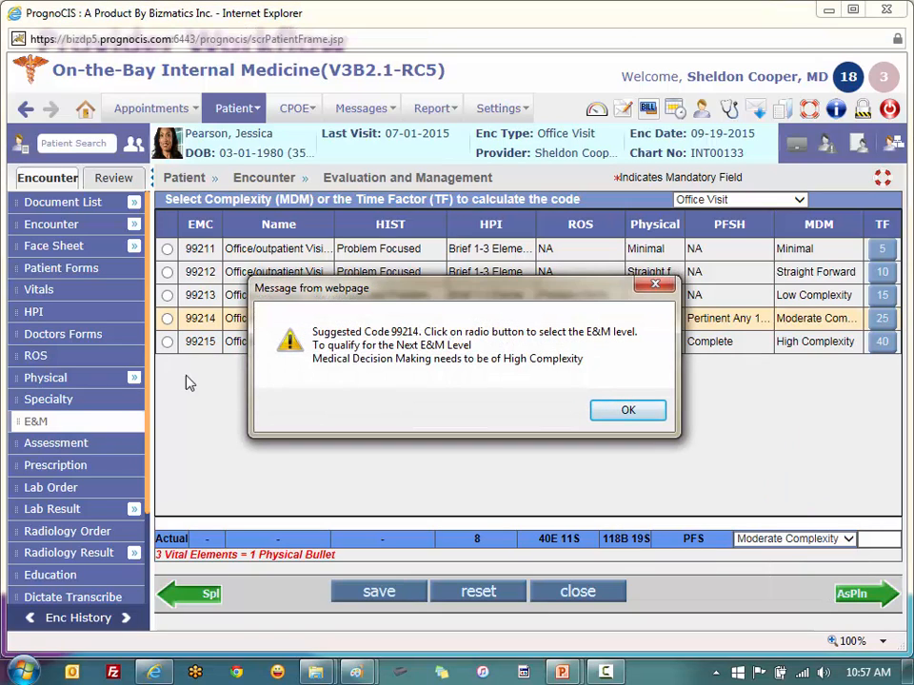
{"action": "key", "text": "Return"}
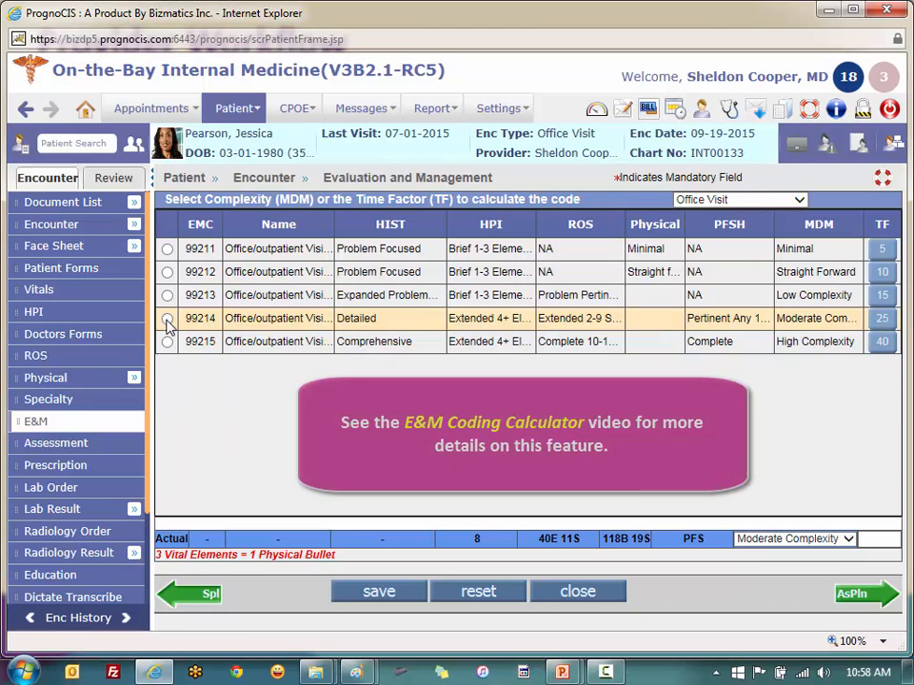
{"action": "left_click", "coordinate": [167, 319]}
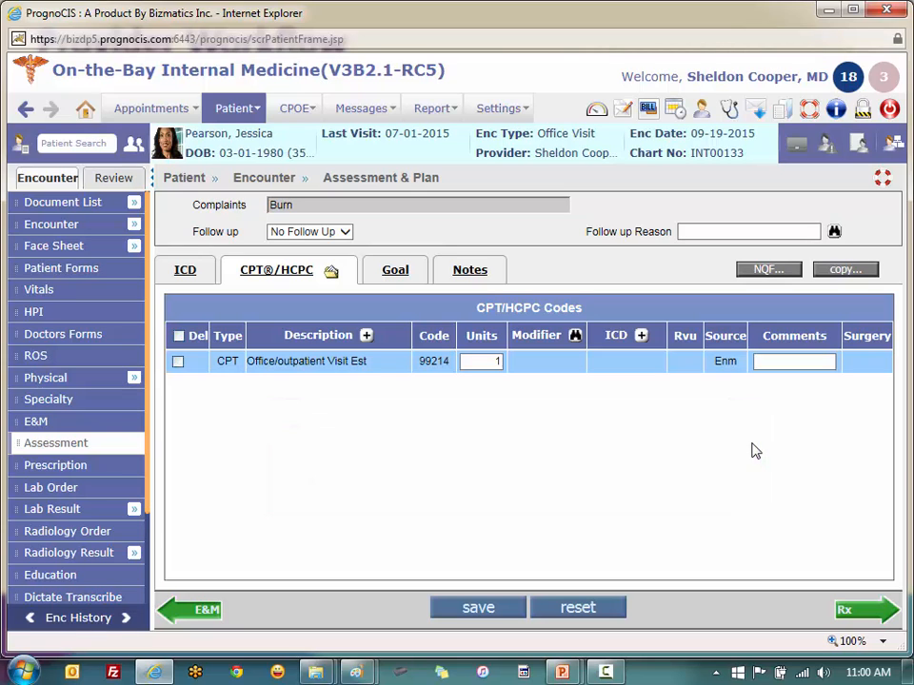
Step: Search all CPT/HCPC codes for "wound dressing" and add 99024 (Wound dressing assessment) and A6237 (Hydrocolloid dressing) to the Assessment
{"action": "left_click", "coordinate": [366, 339]}
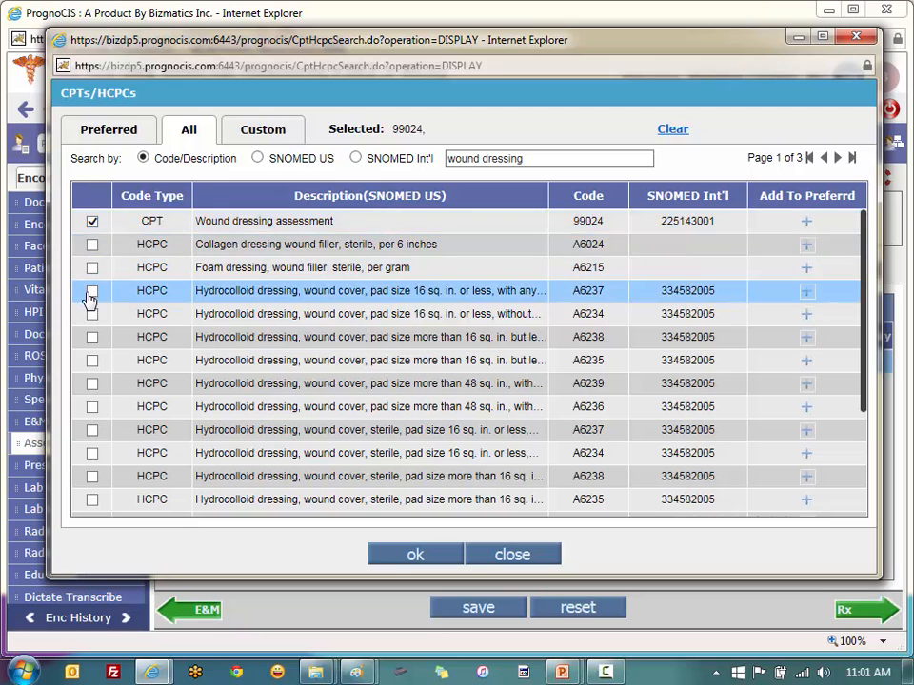
{"action": "left_click", "coordinate": [88, 295]}
{"action": "left_click", "coordinate": [413, 558]}
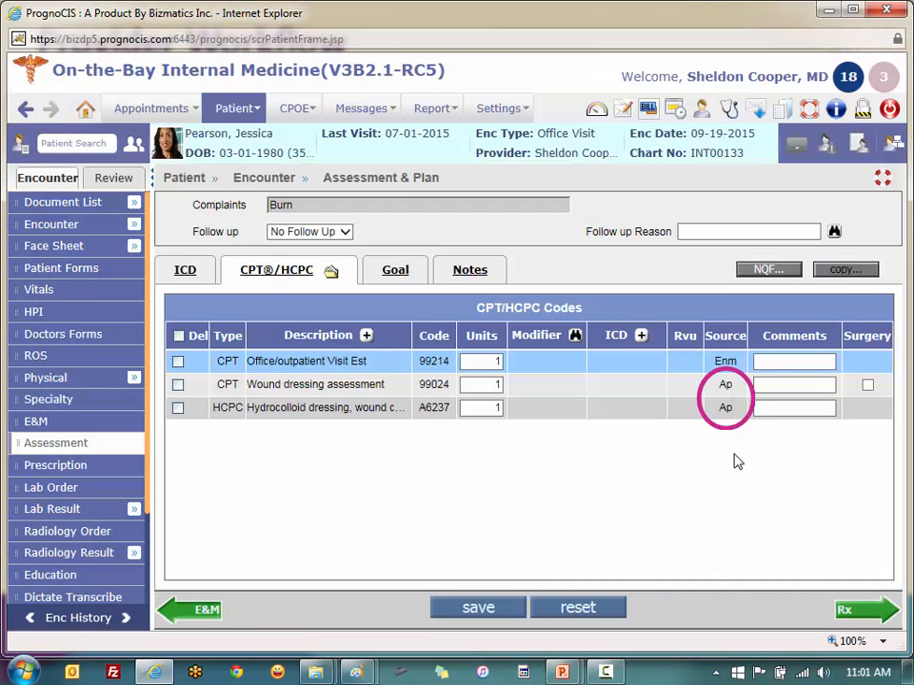
Step: Open the Assessment & Plan notes and enter "Free Text" as the Assessment note
{"action": "left_click", "coordinate": [466, 274]}
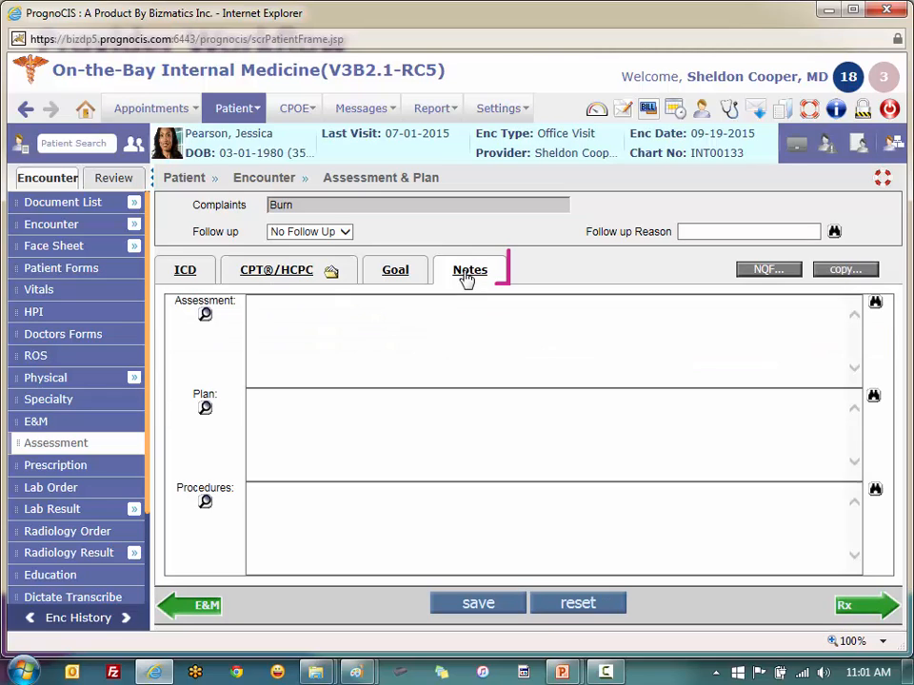
{"action": "left_click", "coordinate": [356, 337]}
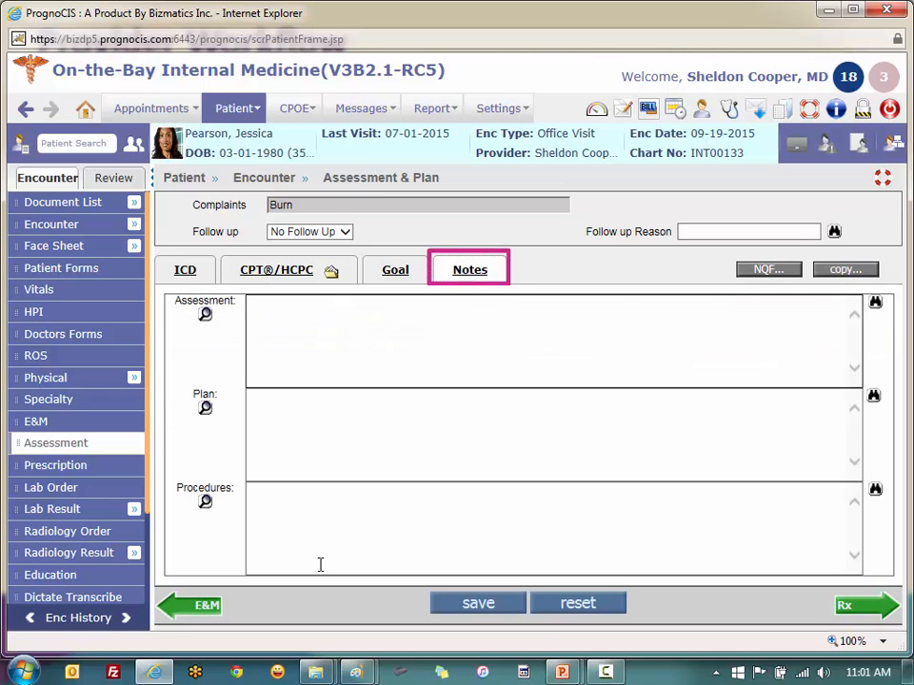
{"action": "left_click", "coordinate": [256, 412]}
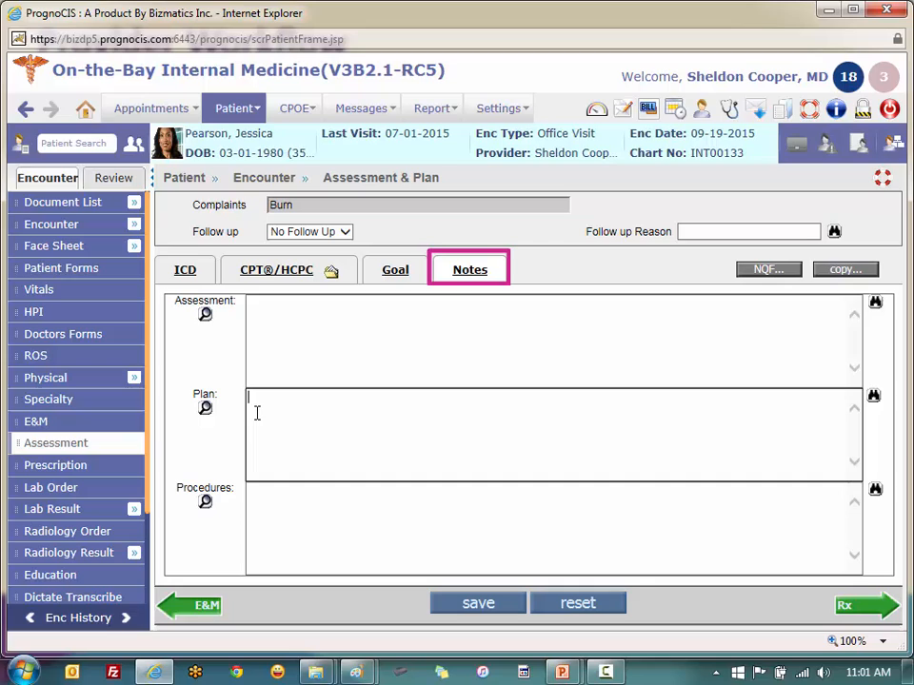
{"action": "left_click", "coordinate": [268, 511]}
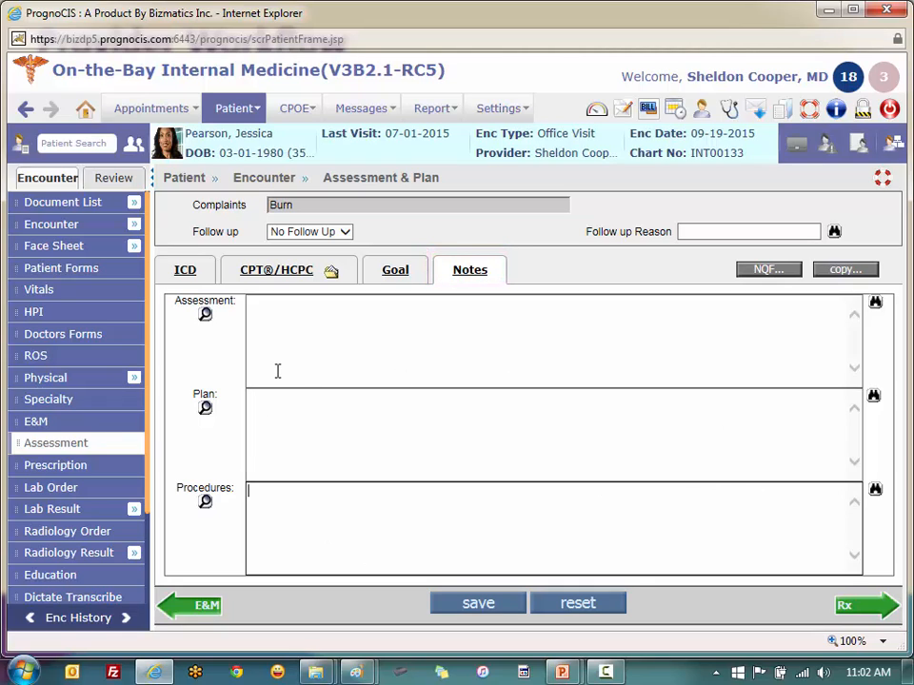
{"action": "left_click", "coordinate": [276, 339]}
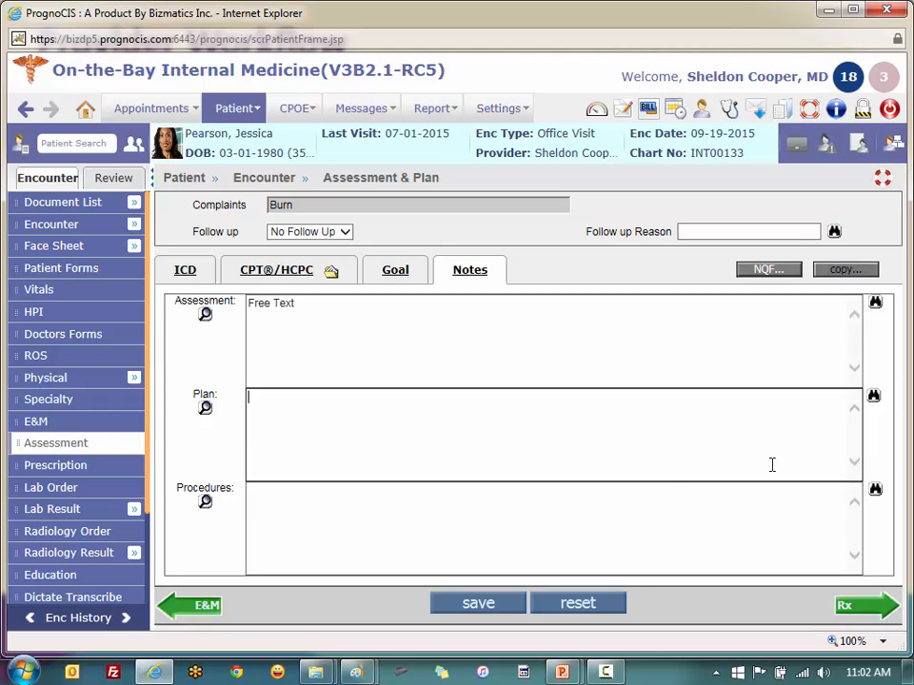
Step: Fill the Plan note with the phrases Dressing and Wound Care, Medications, Nutritional Counseling, Walk-in Clinic/ER and Return to office
{"action": "left_click", "coordinate": [873, 398]}
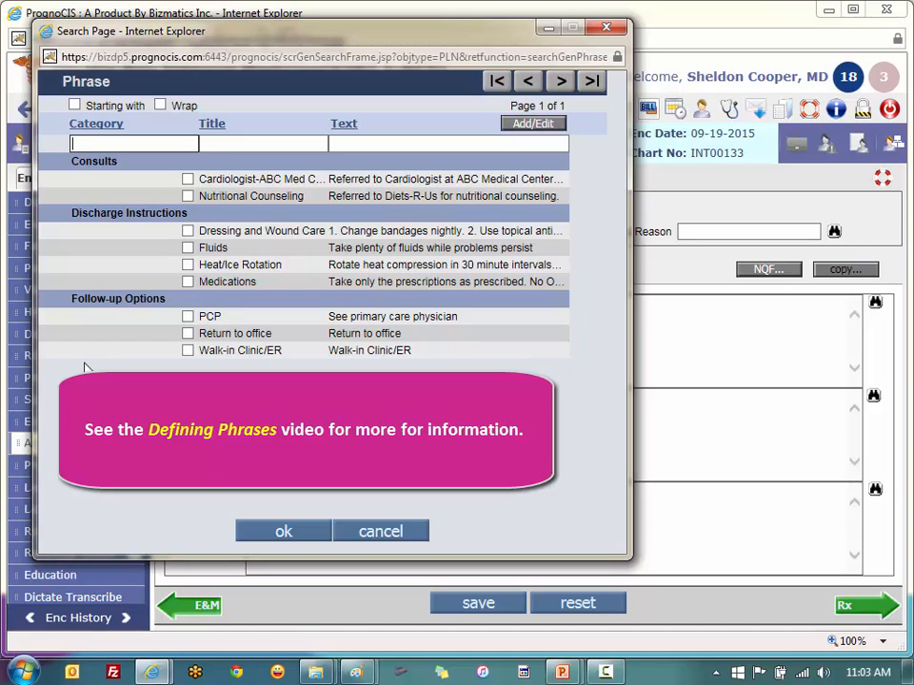
{"action": "left_click", "coordinate": [187, 231]}
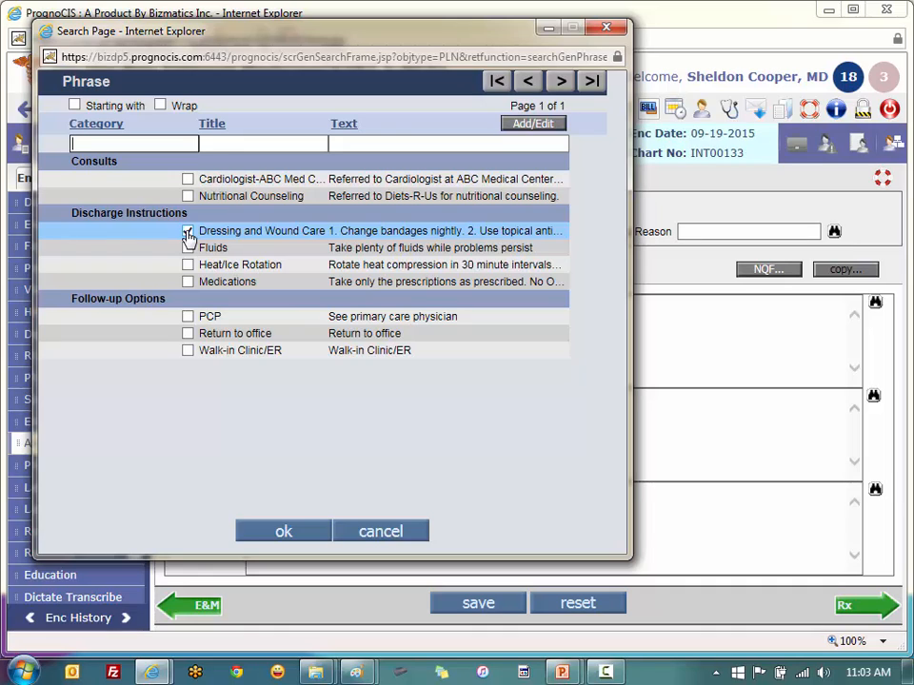
{"action": "left_click", "coordinate": [187, 282]}
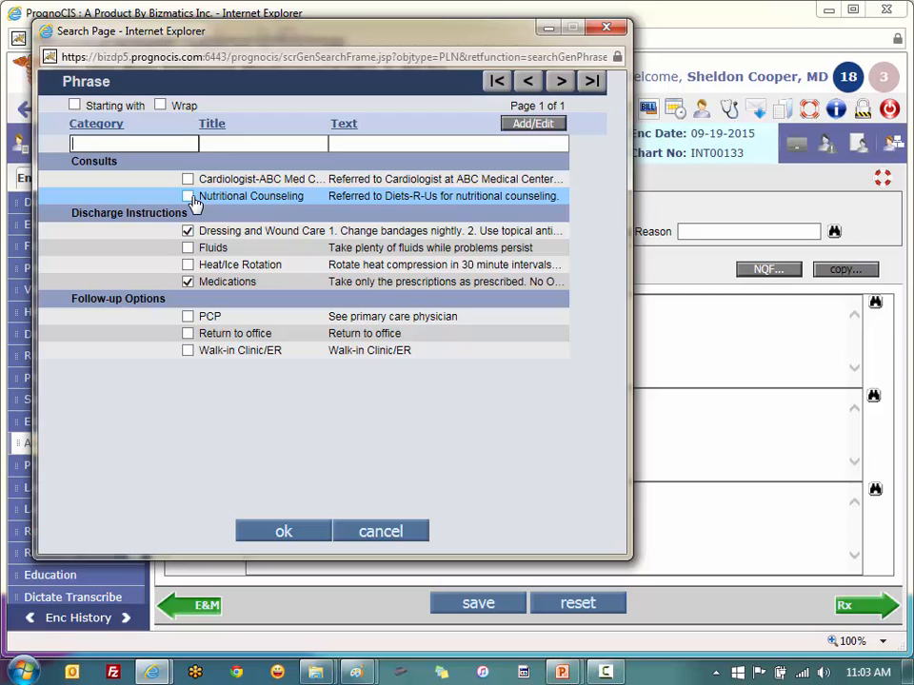
{"action": "left_click", "coordinate": [189, 196]}
{"action": "left_click", "coordinate": [187, 350]}
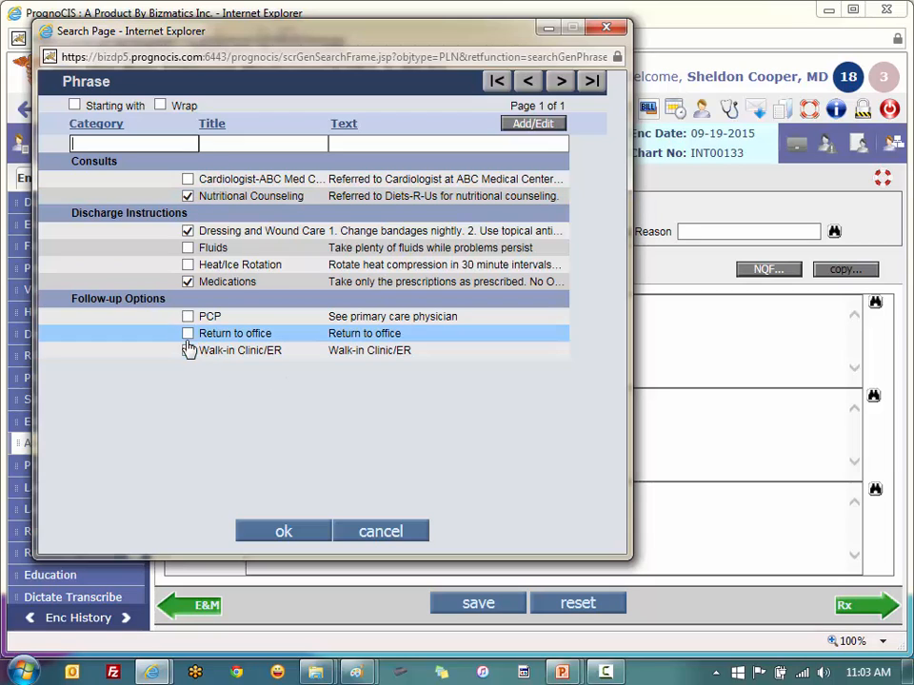
{"action": "left_click", "coordinate": [187, 333]}
{"action": "left_click", "coordinate": [289, 535]}
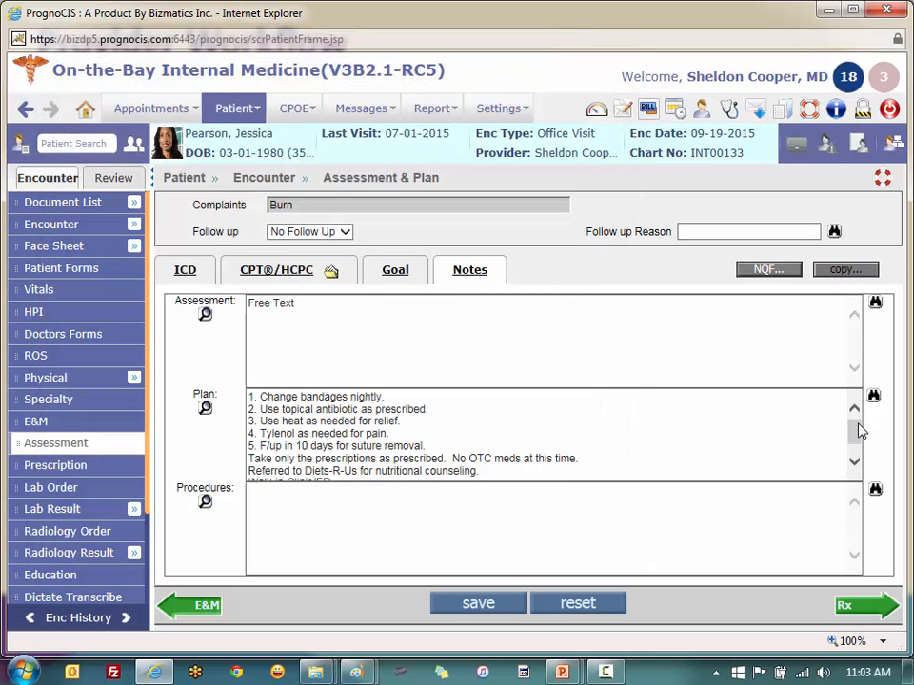
{"action": "left_click_drag", "start_coordinate": [859, 430], "coordinate": [858, 475]}
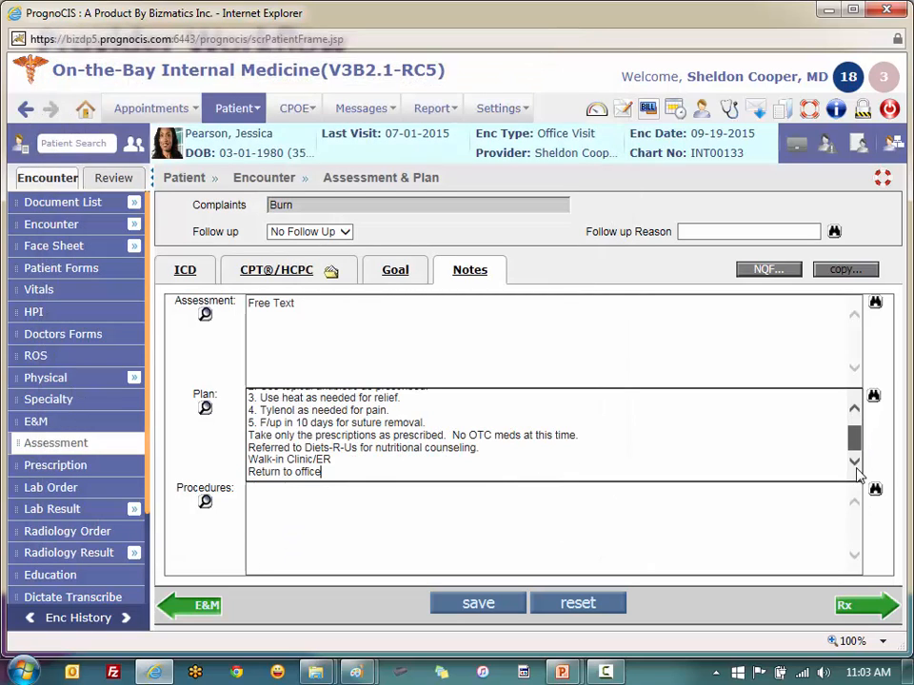
Step: Enter "Nothing new ordered at this time" as the Procedures note
{"action": "left_click", "coordinate": [308, 514]}
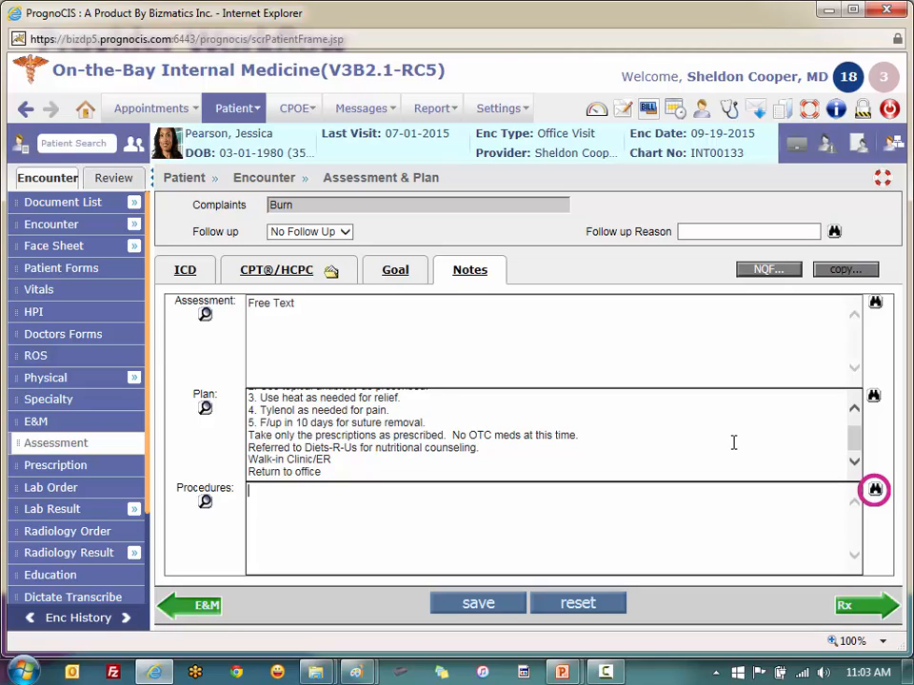
{"action": "type", "text": "Nothing new ordered at this time"}
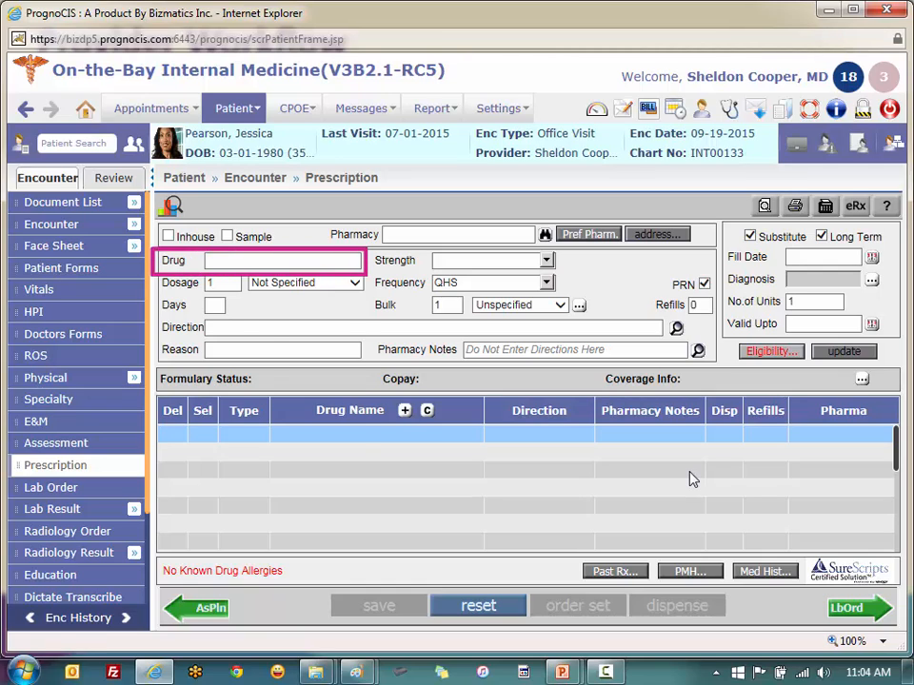
Step: Enter ibuprofen as the prescription drug and add acetaminophen-codeine 300-15 mg, Advicor 1,000-40 mg, amoxicillin (bulk) powder and Coumadin 5 mg from the preferred drugs
{"action": "type", "text": "ibuprofen"}
{"action": "left_click", "coordinate": [273, 284]}
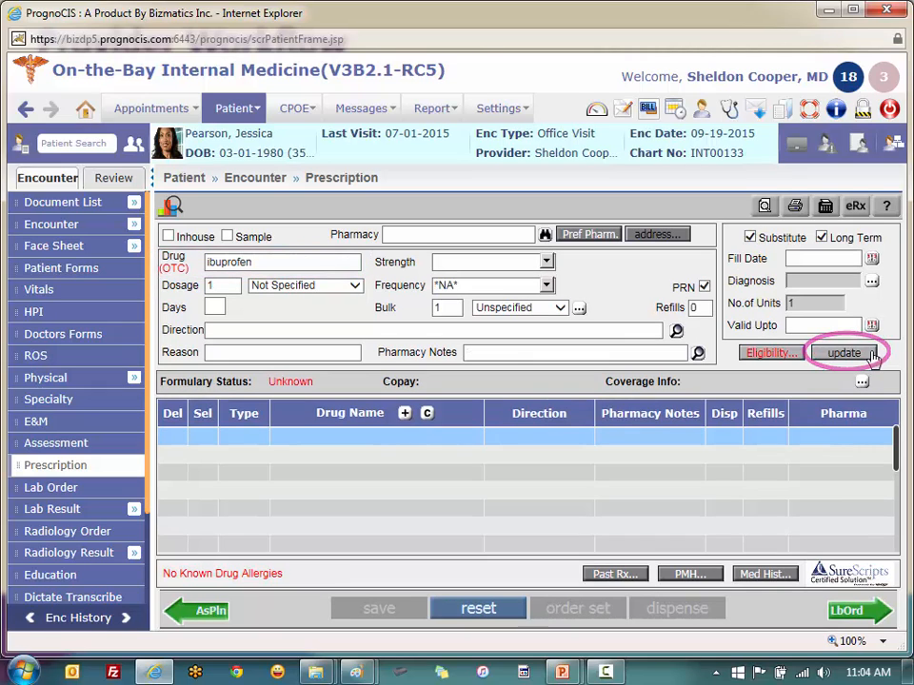
{"action": "left_click", "coordinate": [406, 414]}
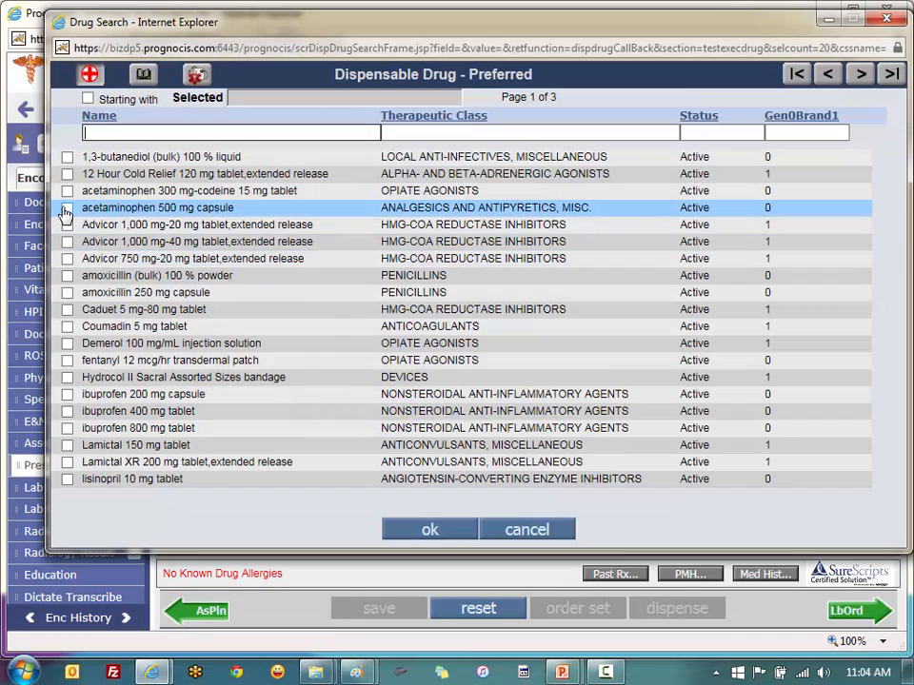
{"action": "left_click", "coordinate": [67, 190]}
{"action": "left_click", "coordinate": [66, 241]}
{"action": "left_click", "coordinate": [66, 275]}
{"action": "left_click", "coordinate": [66, 325]}
{"action": "left_click", "coordinate": [430, 533]}
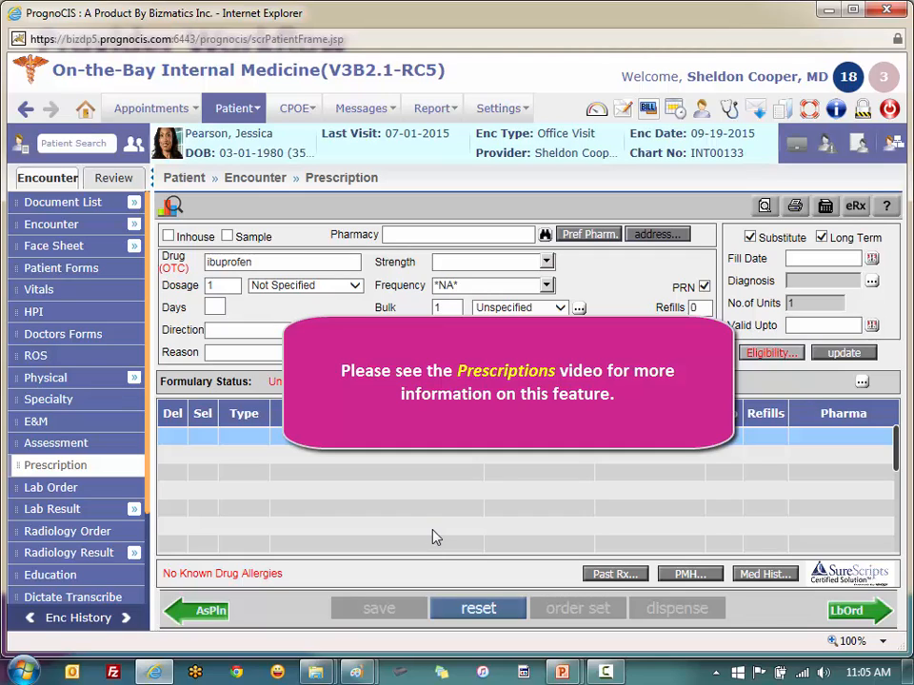
Step: Go to the Lab Order, choose LabCorp as the lab and add the Basic Metabolic Panel to the ordered tests
{"action": "left_click", "coordinate": [848, 612]}
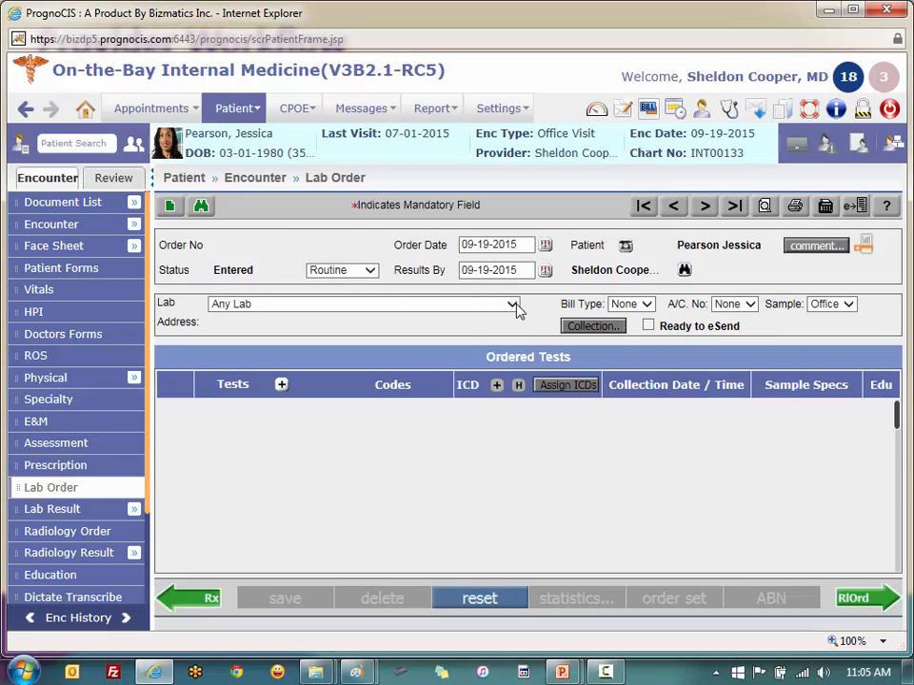
{"action": "left_click", "coordinate": [515, 303]}
{"action": "left_click", "coordinate": [339, 280]}
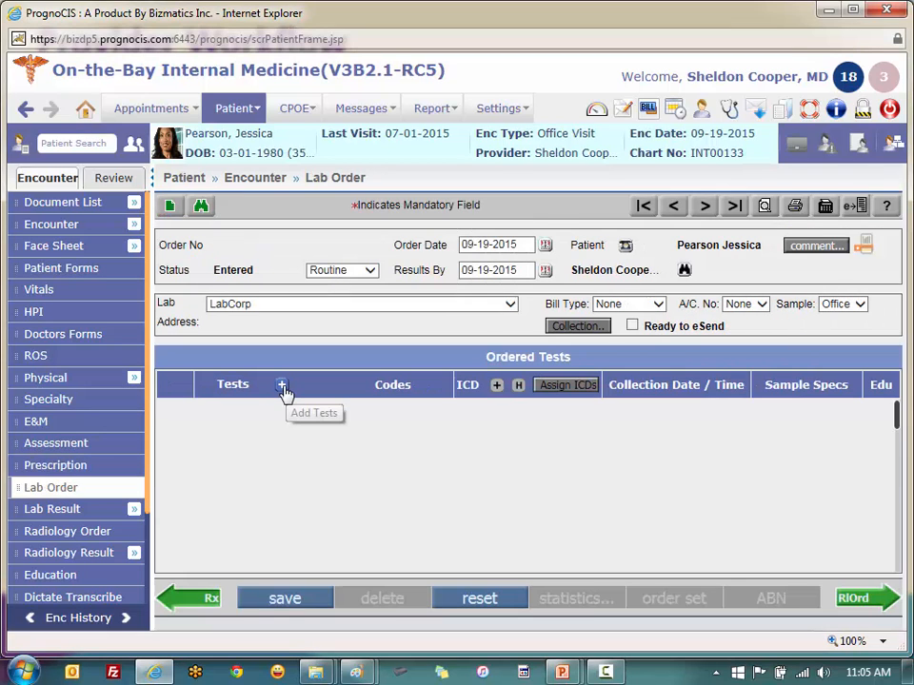
{"action": "left_click", "coordinate": [283, 388]}
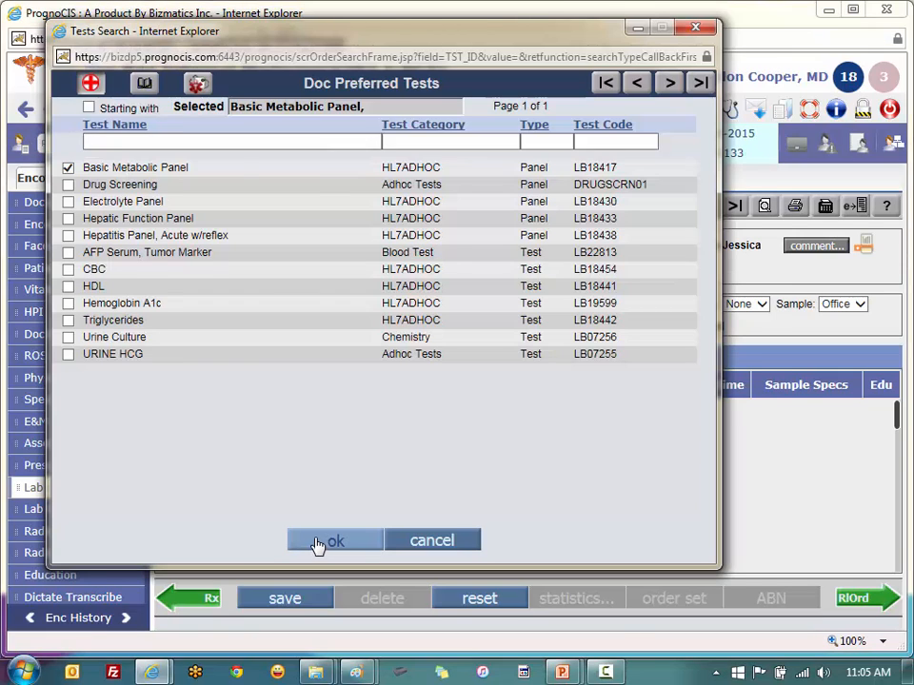
{"action": "left_click", "coordinate": [320, 545]}
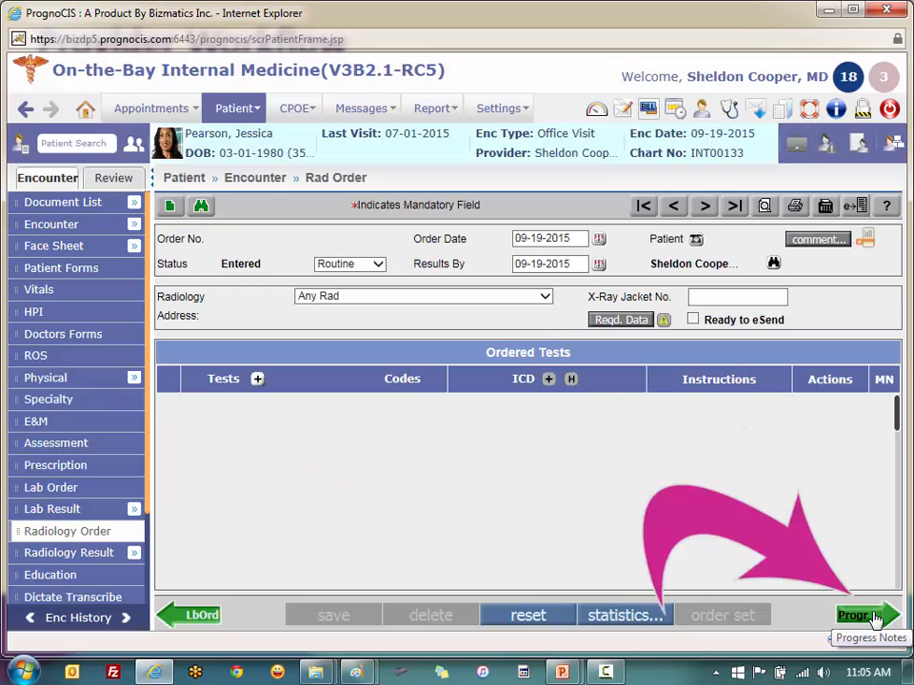
Step: Review the progress note down to its Physical Examination section, open that section and save Speech under General Appearance as Normal
{"action": "left_click", "coordinate": [873, 617]}
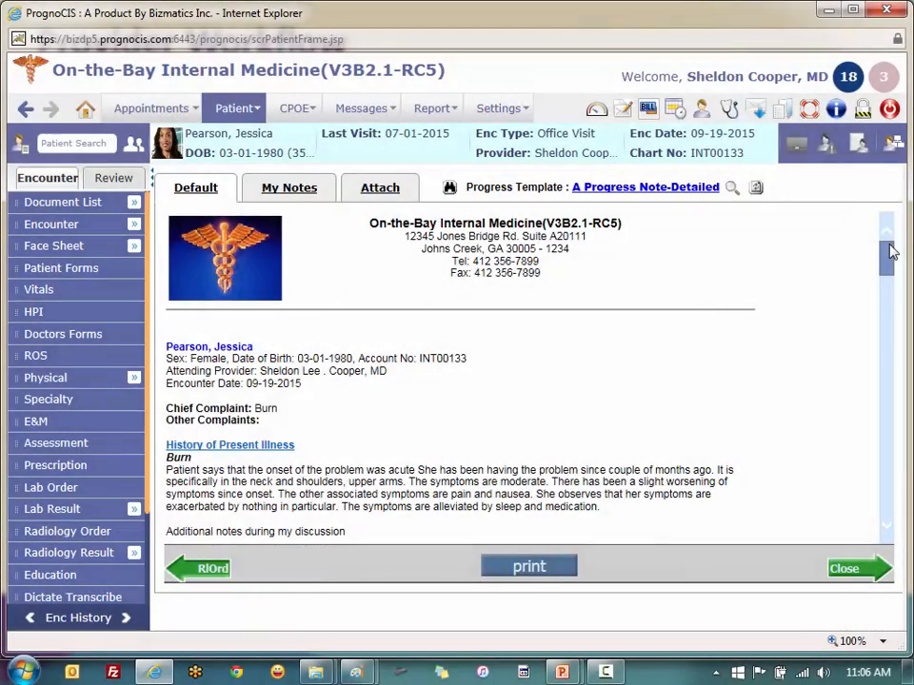
{"action": "left_click_drag", "start_coordinate": [889, 252], "coordinate": [906, 340]}
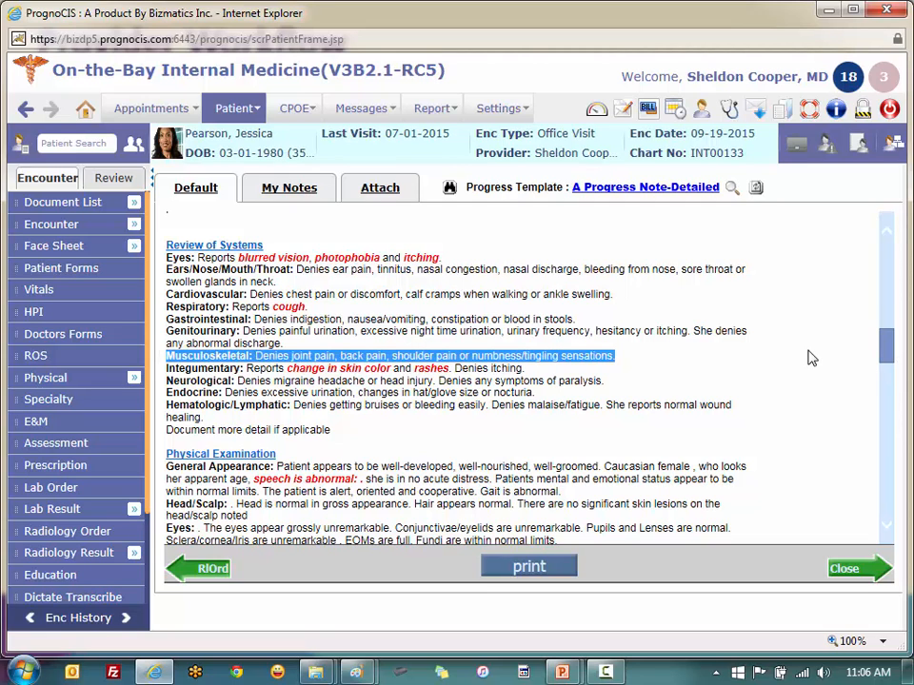
{"action": "left_click_drag", "start_coordinate": [886, 352], "coordinate": [888, 367]}
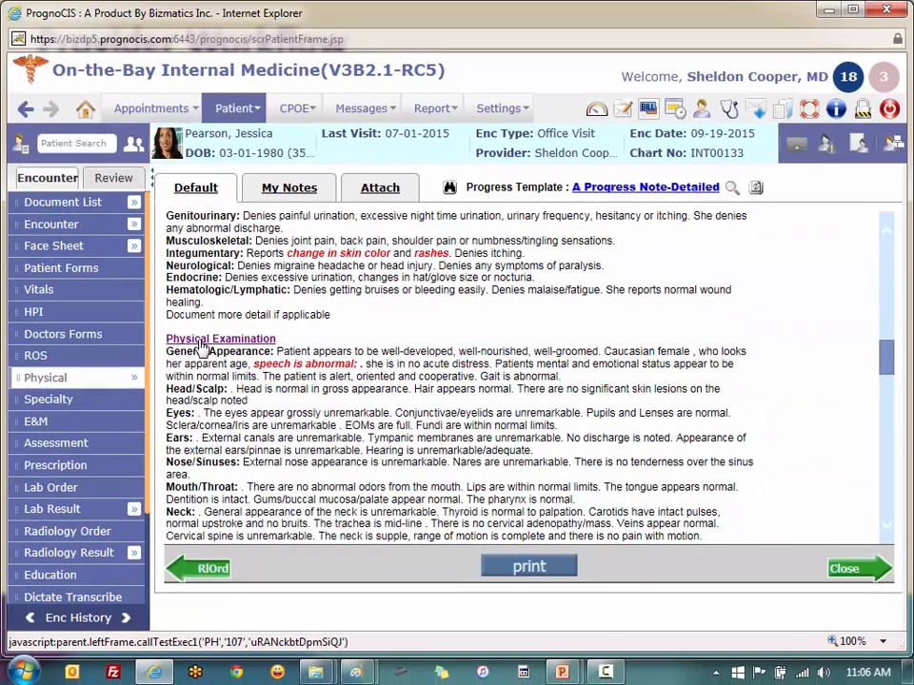
{"action": "left_click", "coordinate": [205, 340]}
{"action": "left_click", "coordinate": [521, 338]}
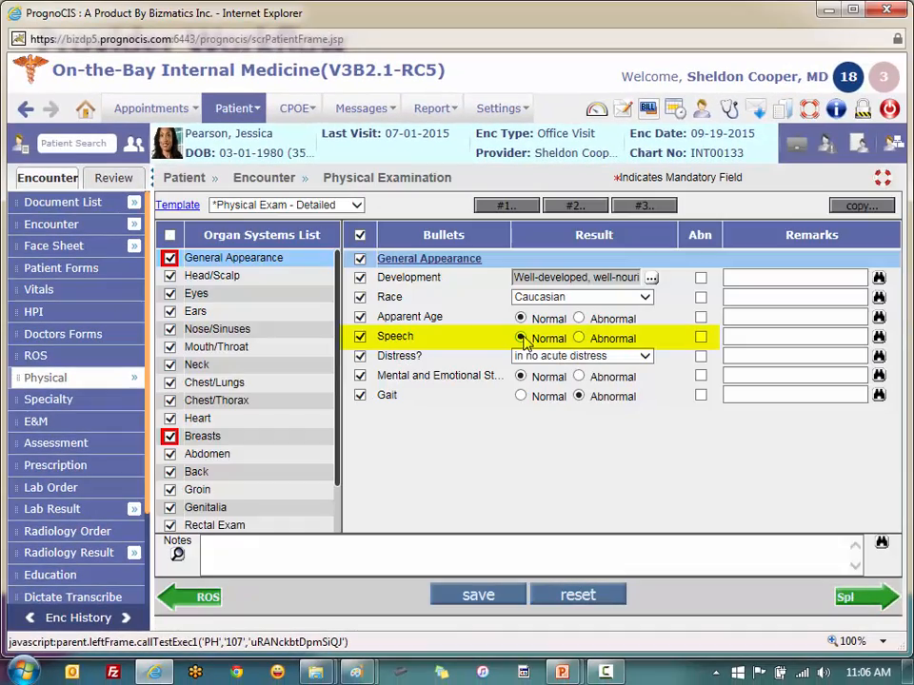
{"action": "left_click", "coordinate": [490, 596]}
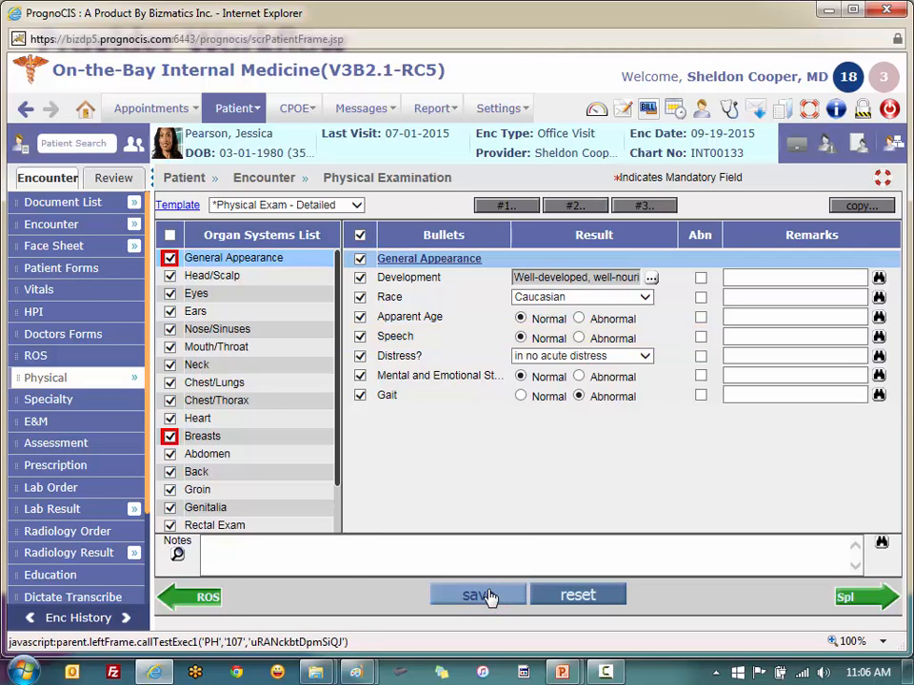
Step: Reopen the encounter's progress note and check the updated Physical Examination text, then the rest of the note through the prescriptions and signature
{"action": "scroll", "coordinate": [90, 476], "scroll_direction": "down", "scroll_amount": 3}
{"action": "left_click", "coordinate": [92, 514]}
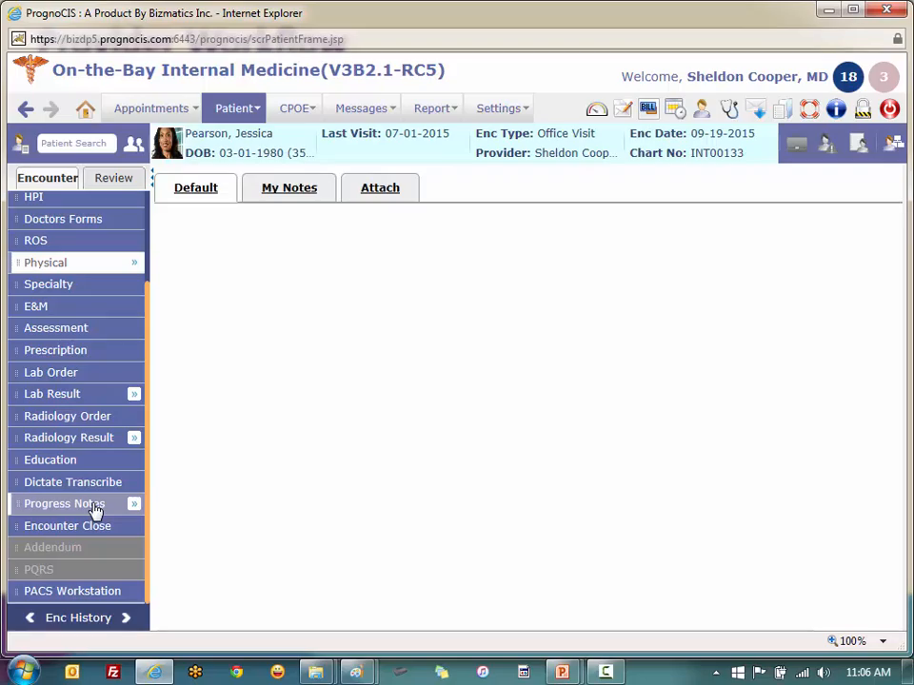
{"action": "left_click_drag", "start_coordinate": [885, 255], "coordinate": [887, 345]}
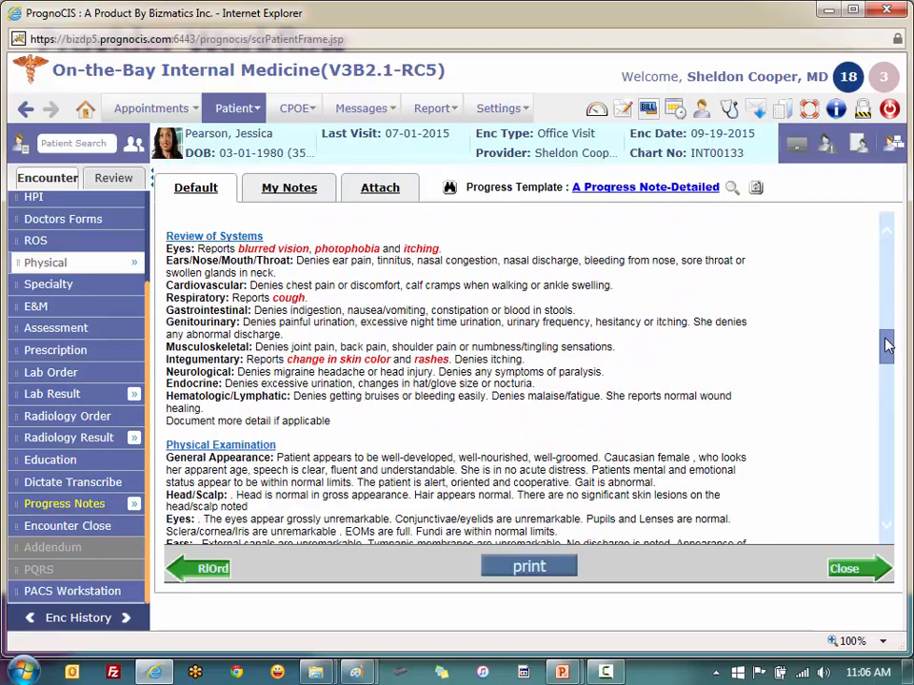
{"action": "scroll", "coordinate": [557, 252], "scroll_direction": "down", "scroll_amount": 3}
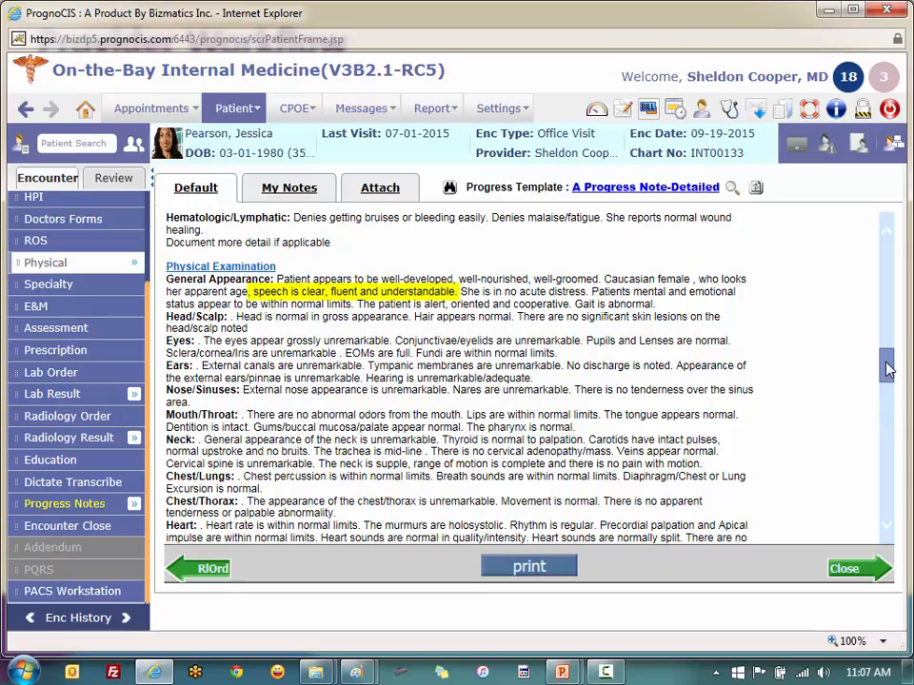
{"action": "scroll", "coordinate": [887, 378], "scroll_direction": "down", "scroll_amount": 2}
{"action": "left_click_drag", "start_coordinate": [887, 379], "coordinate": [885, 491]}
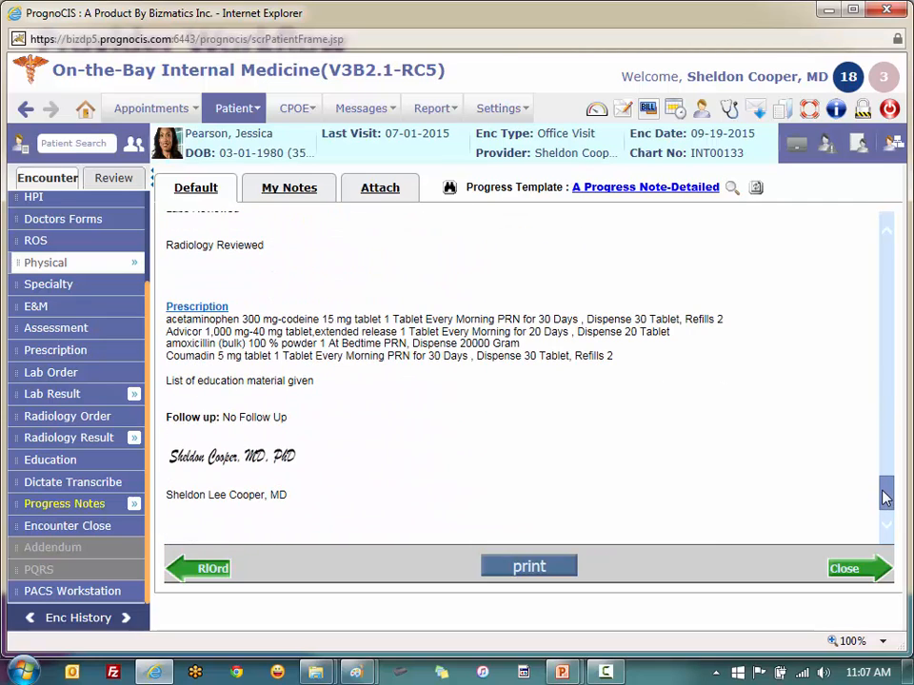
Step: Proceed to Encounter Close and route the patient with the workflow status Ready For Nurse, returning to the Home Page
{"action": "left_click", "coordinate": [859, 571]}
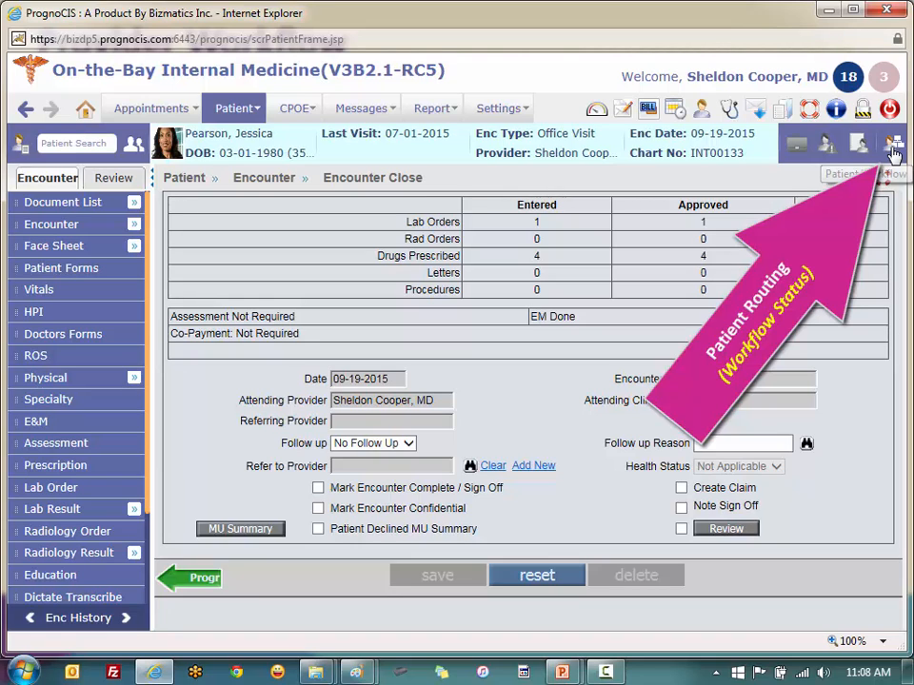
{"action": "left_click", "coordinate": [895, 150]}
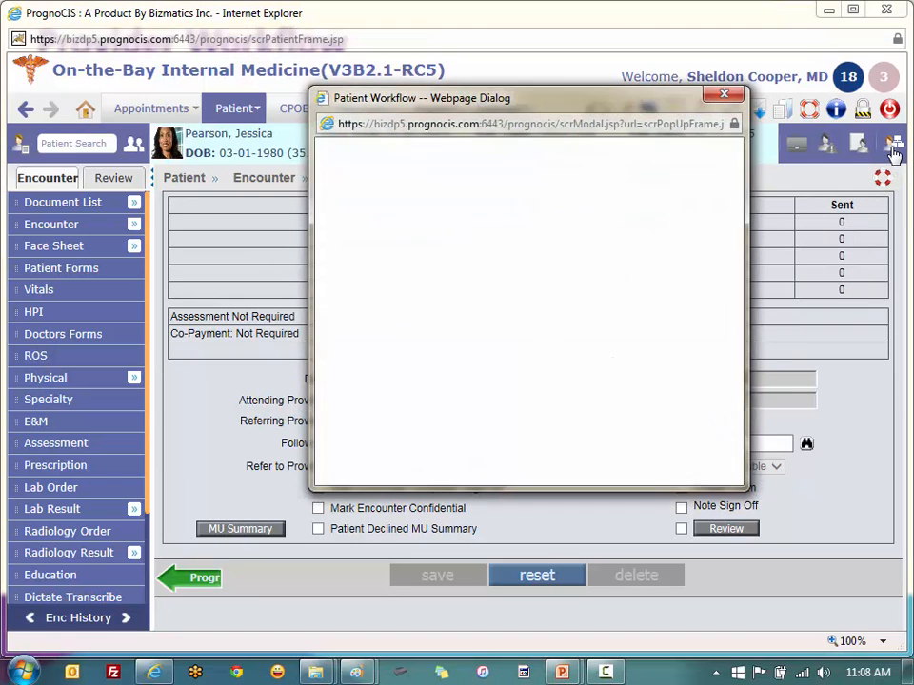
{"action": "left_click", "coordinate": [539, 219]}
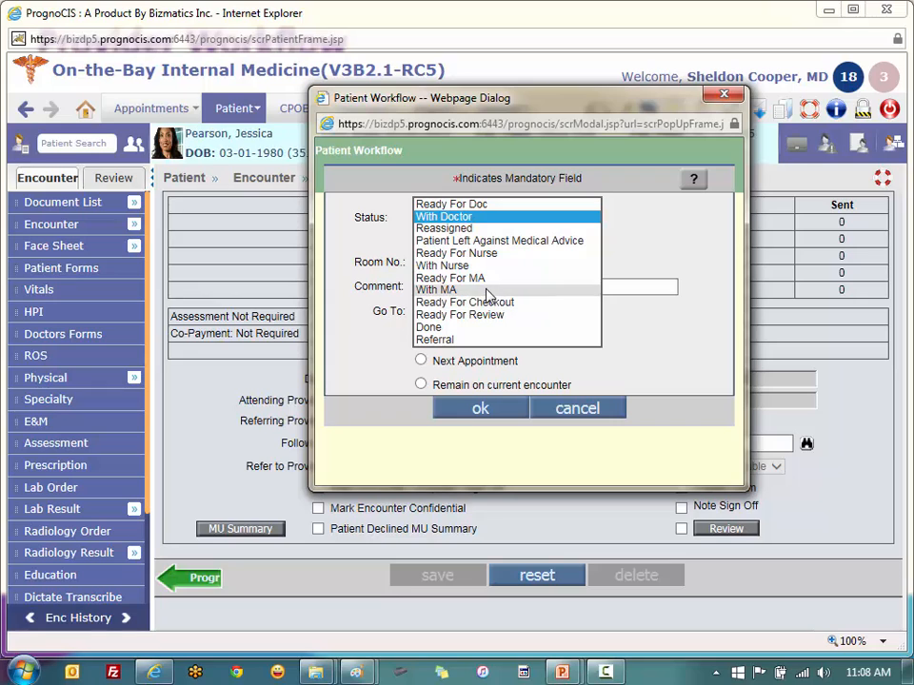
{"action": "left_click", "coordinate": [485, 254]}
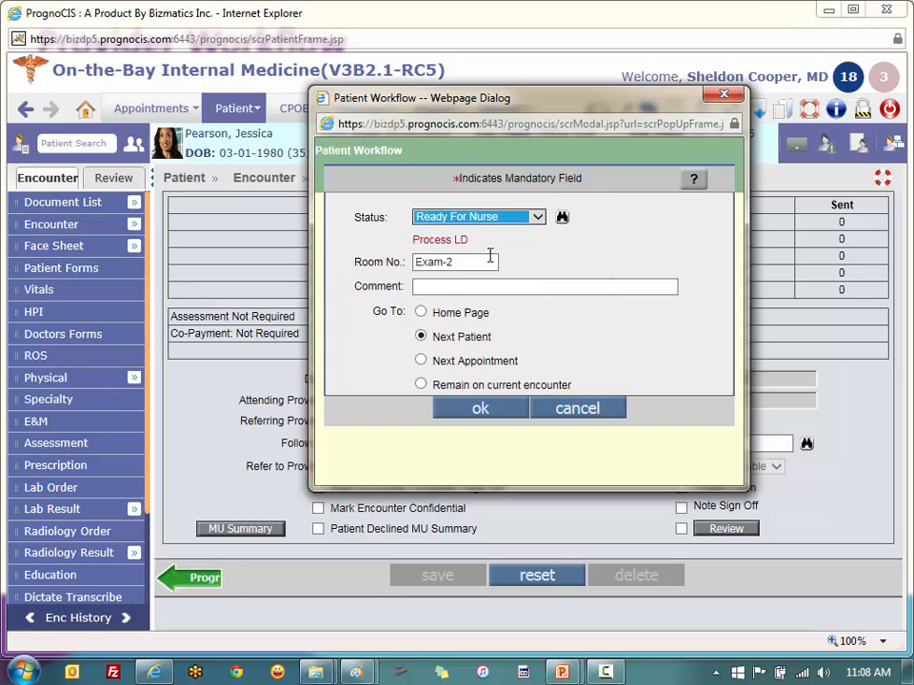
{"action": "left_click", "coordinate": [420, 313]}
{"action": "left_click", "coordinate": [477, 411]}
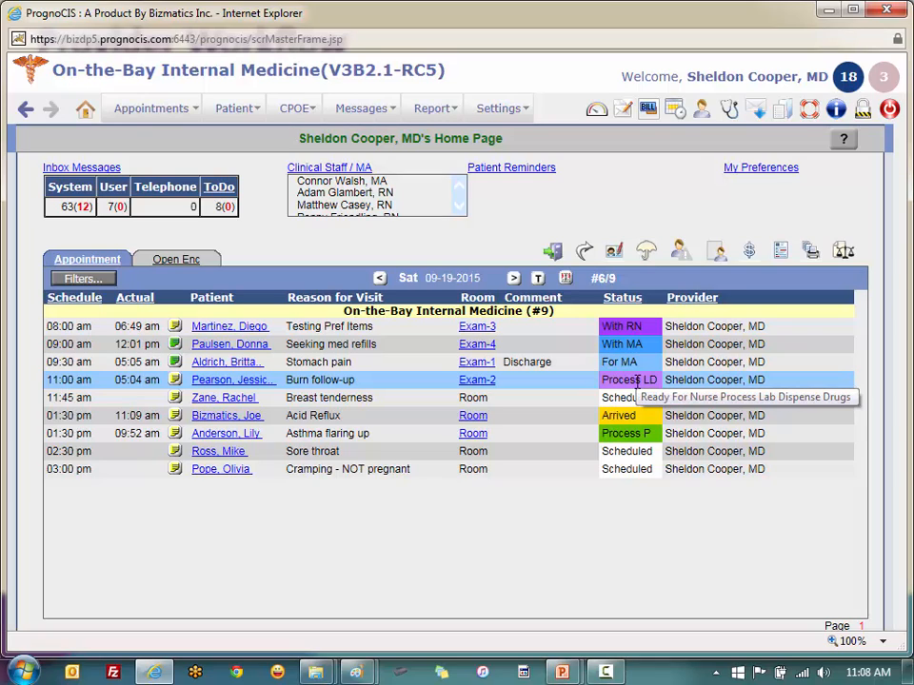
Step: Reopen the 11:00 am burn follow-up encounter, save it as Complete / Sign Off and provide the clinical summary to the patient
{"action": "left_click", "coordinate": [636, 381]}
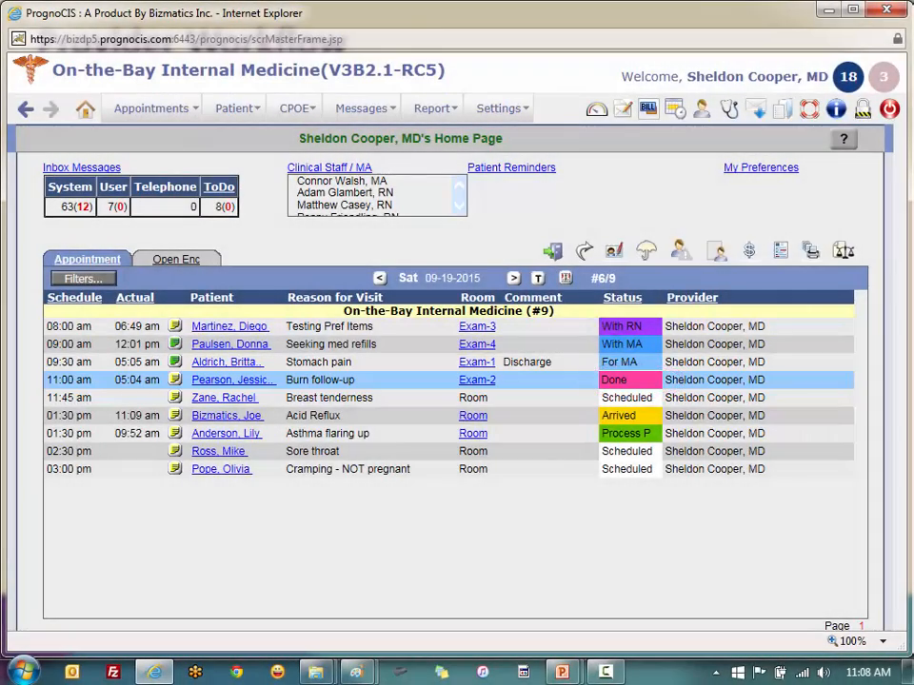
{"action": "left_click", "coordinate": [252, 380]}
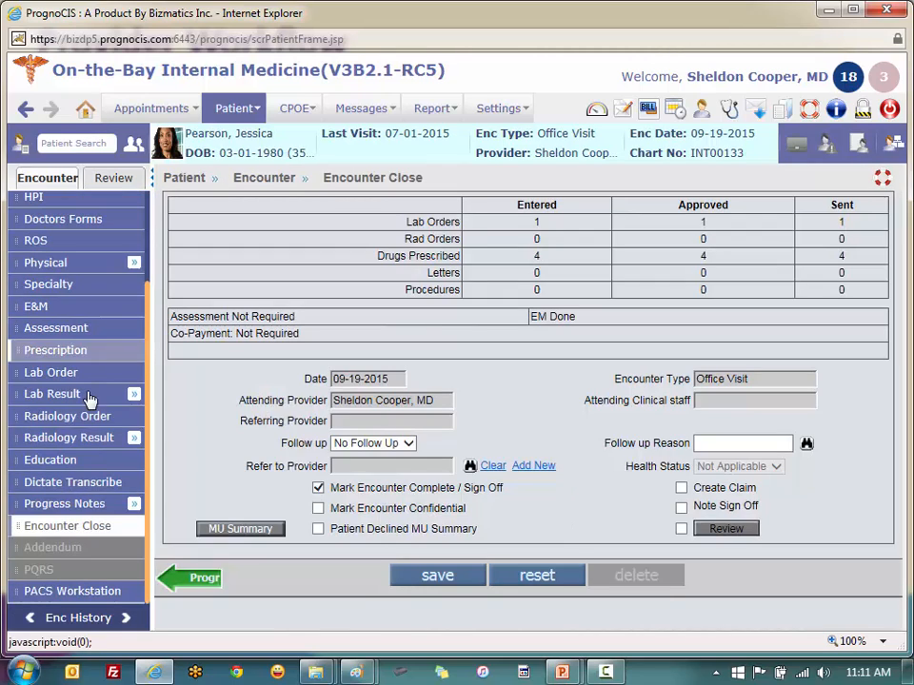
{"action": "left_click", "coordinate": [435, 589]}
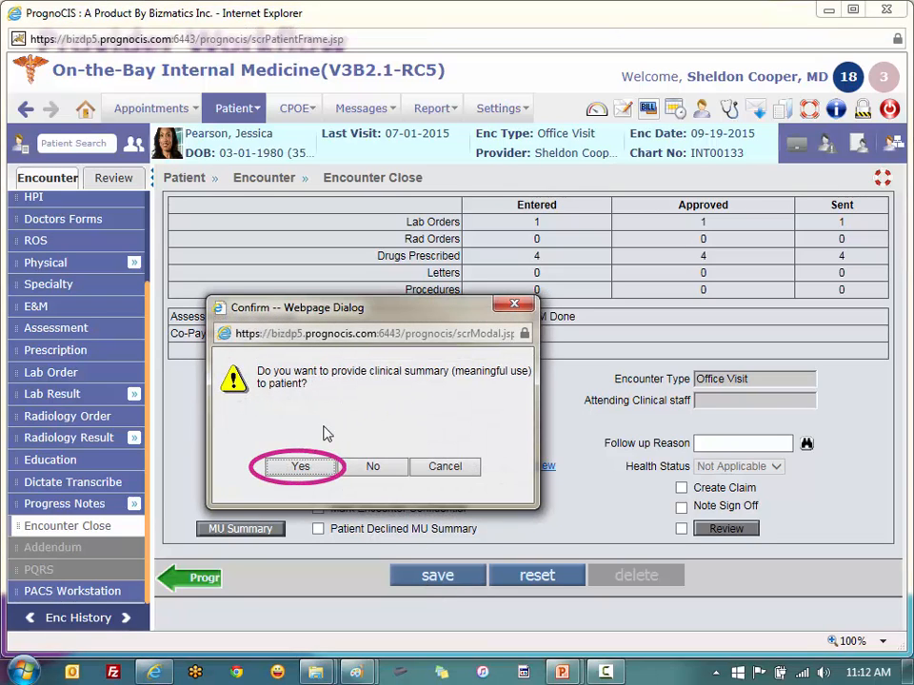
{"action": "left_click", "coordinate": [299, 470]}
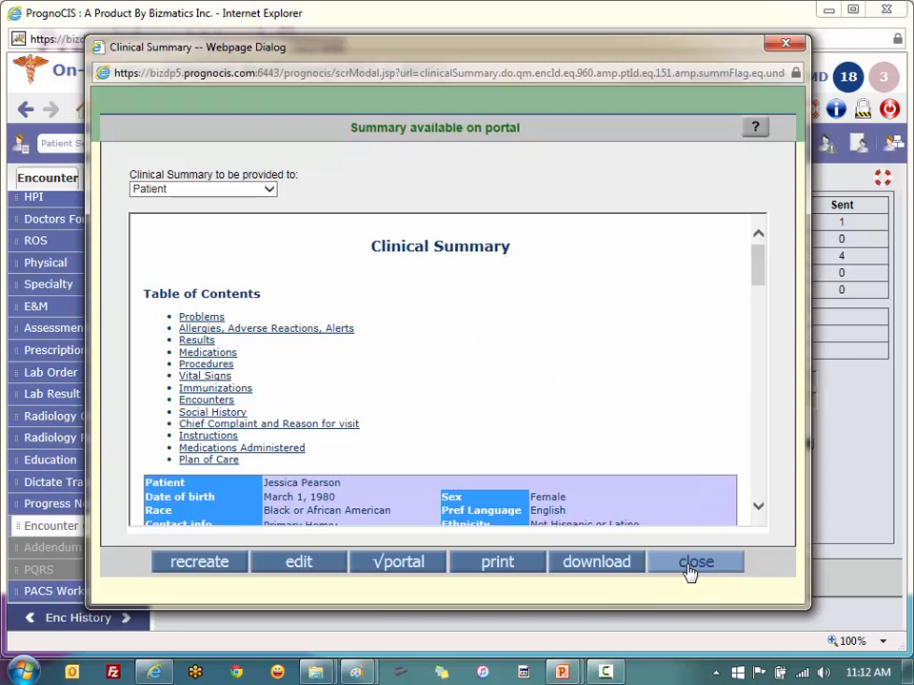
{"action": "left_click", "coordinate": [691, 561]}
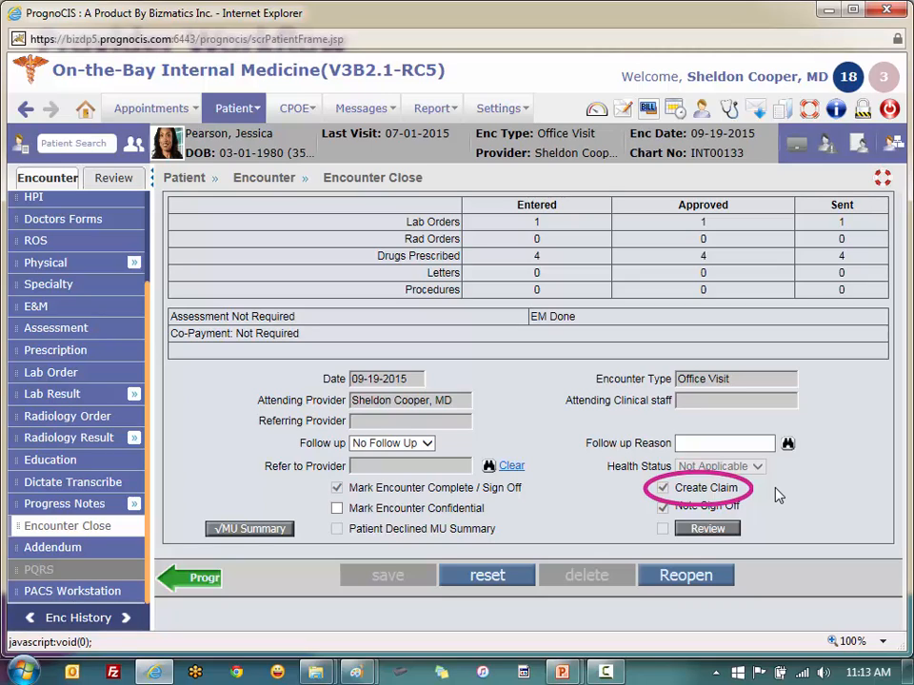
Step: Return to the home page and open the completed 11:00 am burn follow-up encounter to check its available sections
{"action": "left_click", "coordinate": [85, 111]}
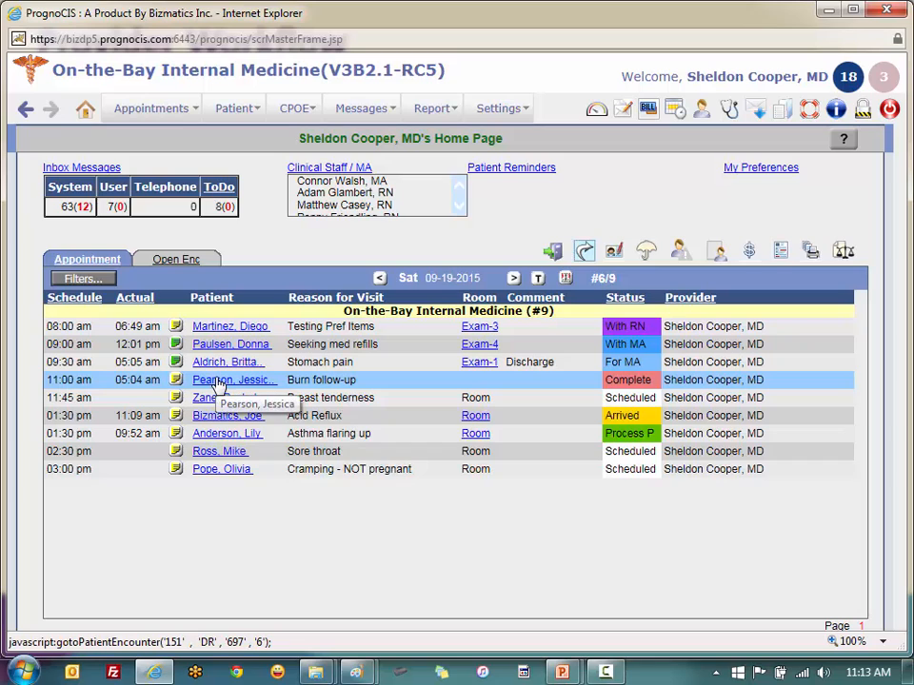
{"action": "left_click", "coordinate": [218, 380]}
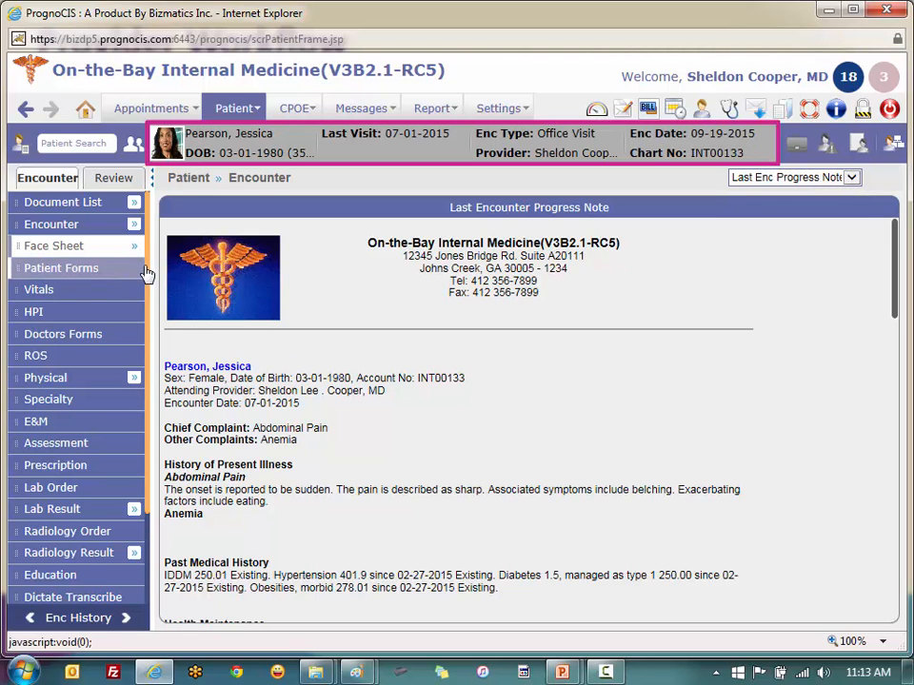
{"action": "scroll", "coordinate": [149, 282], "scroll_direction": "down", "scroll_amount": 3}
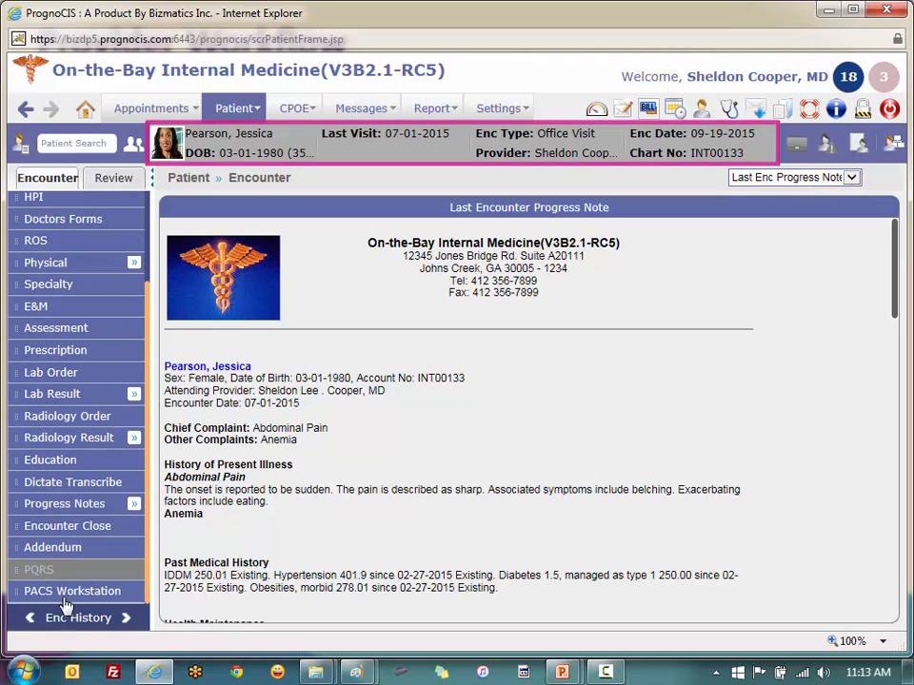